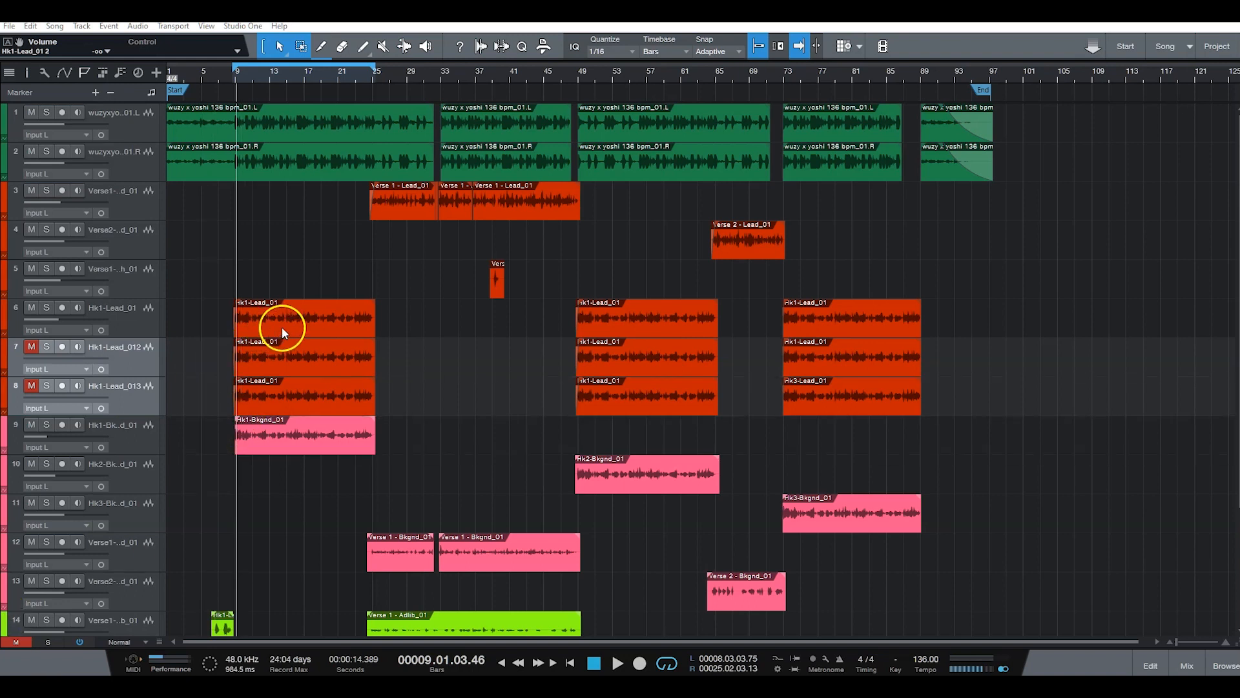
Step: Select the first Hk1-Lead_01 clip on track 6 and show the mixing console
click(300, 392)
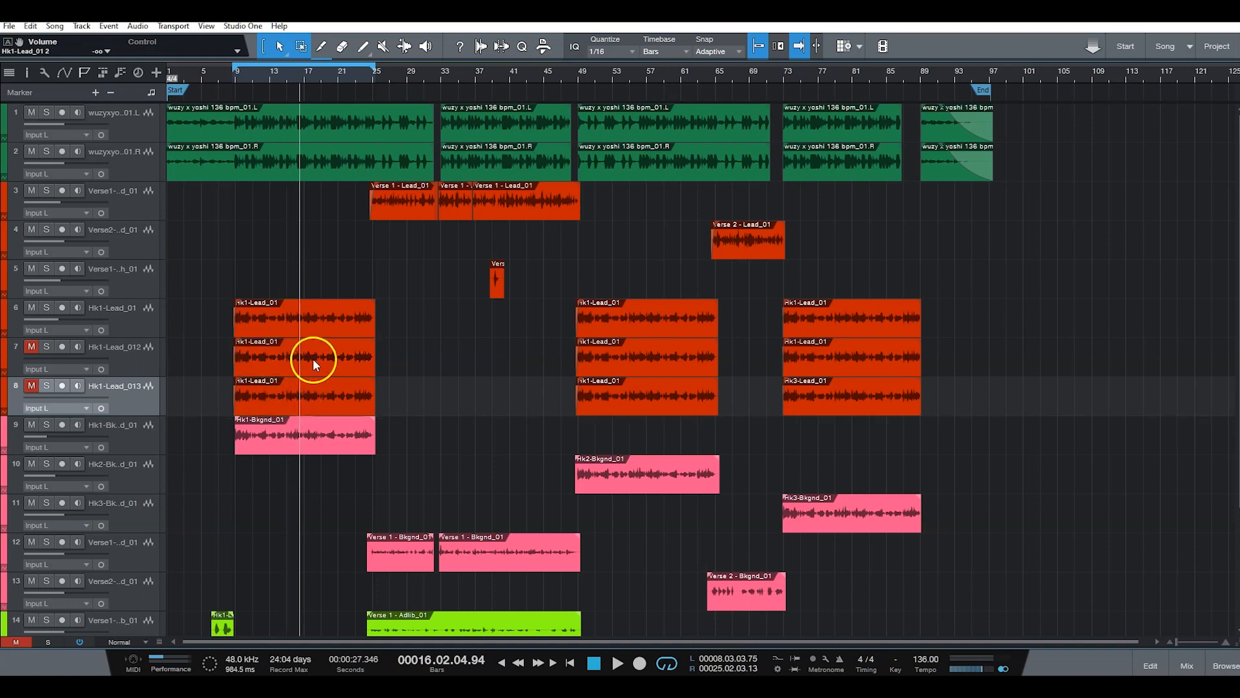
click(325, 328)
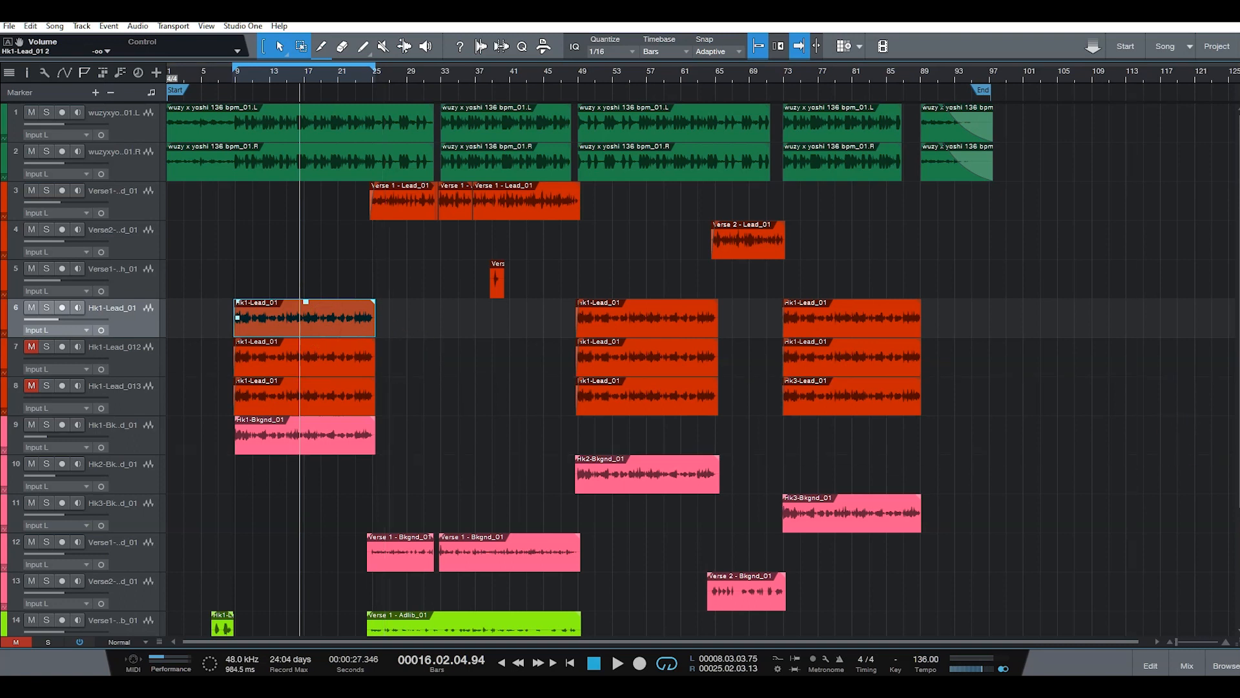
click(1178, 656)
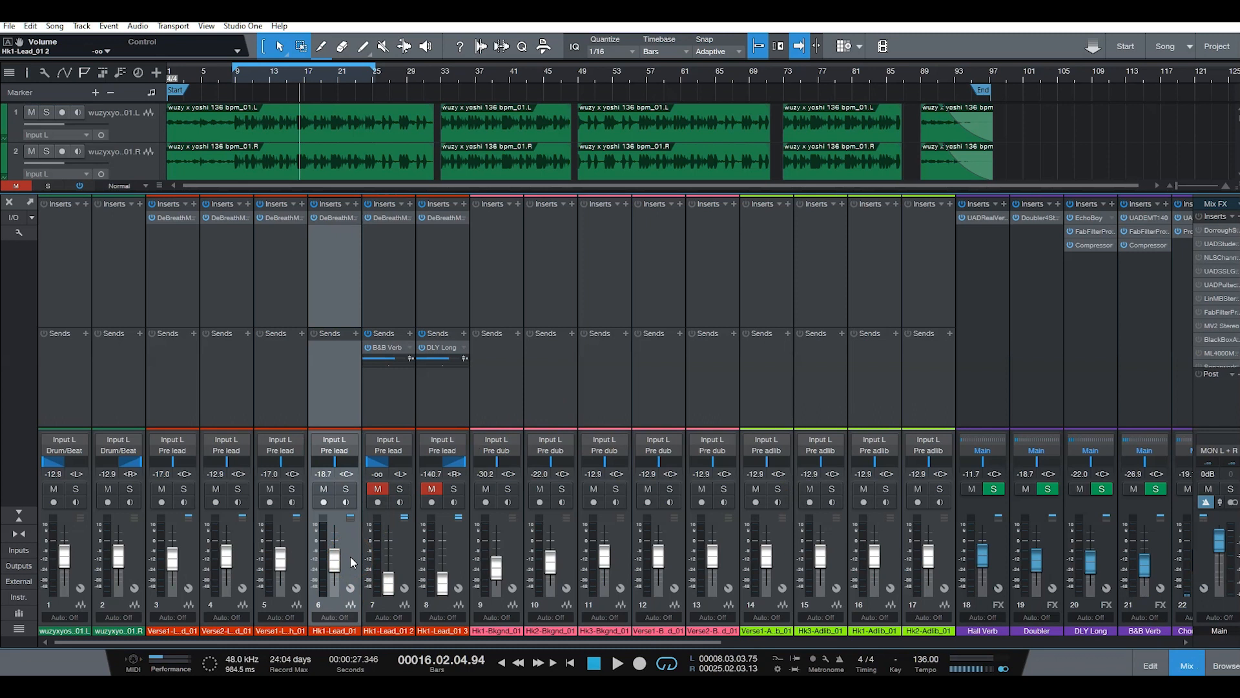
Step: Play the hook from bar 9 with both doubled leads muted, then stop playback
key(KP_Subtract)
key(KP_Subtract)
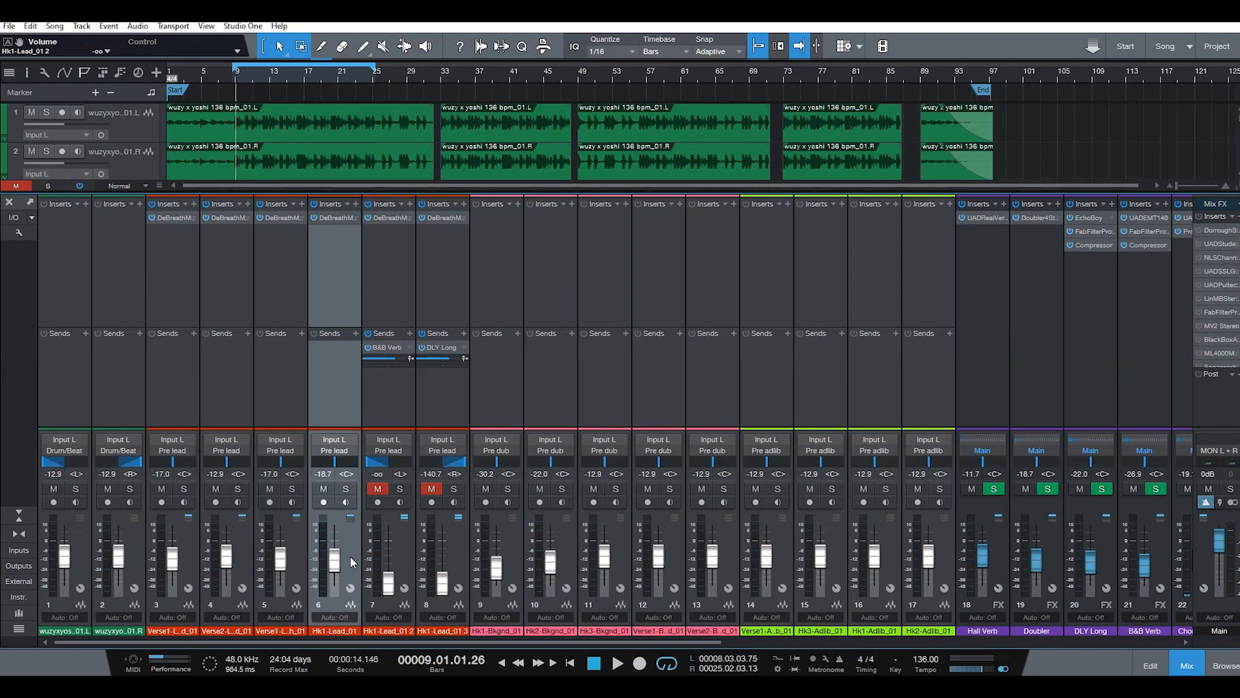
key(space)
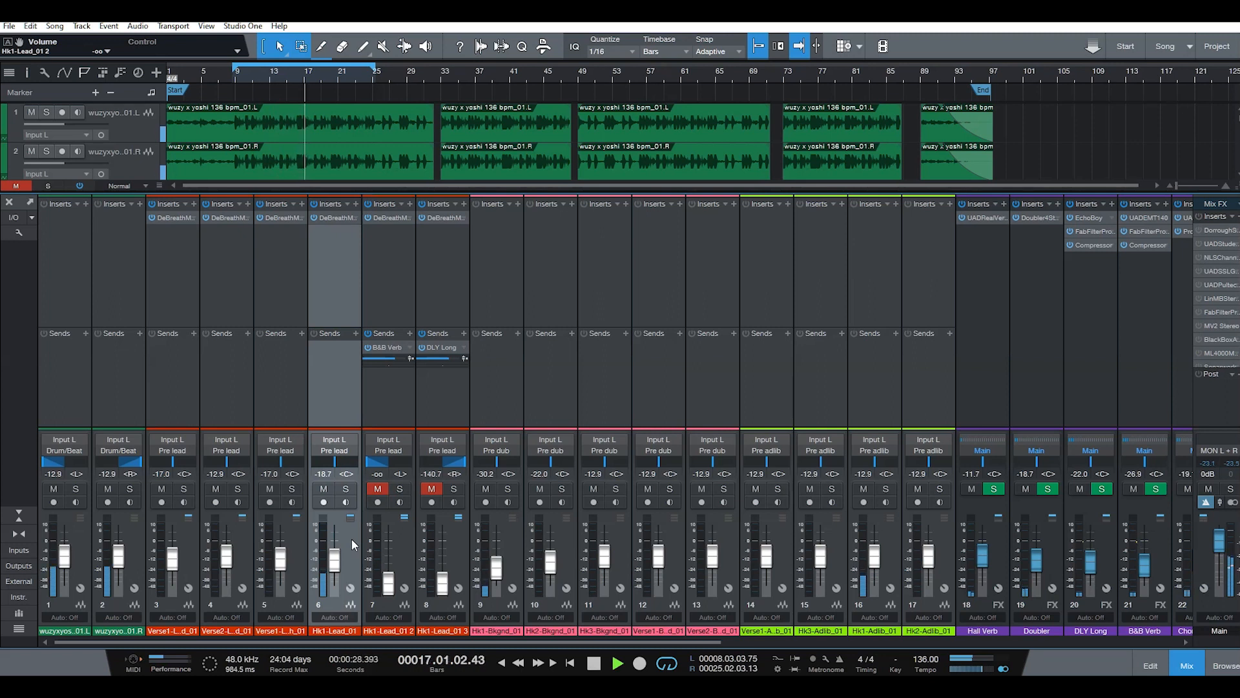
key(space)
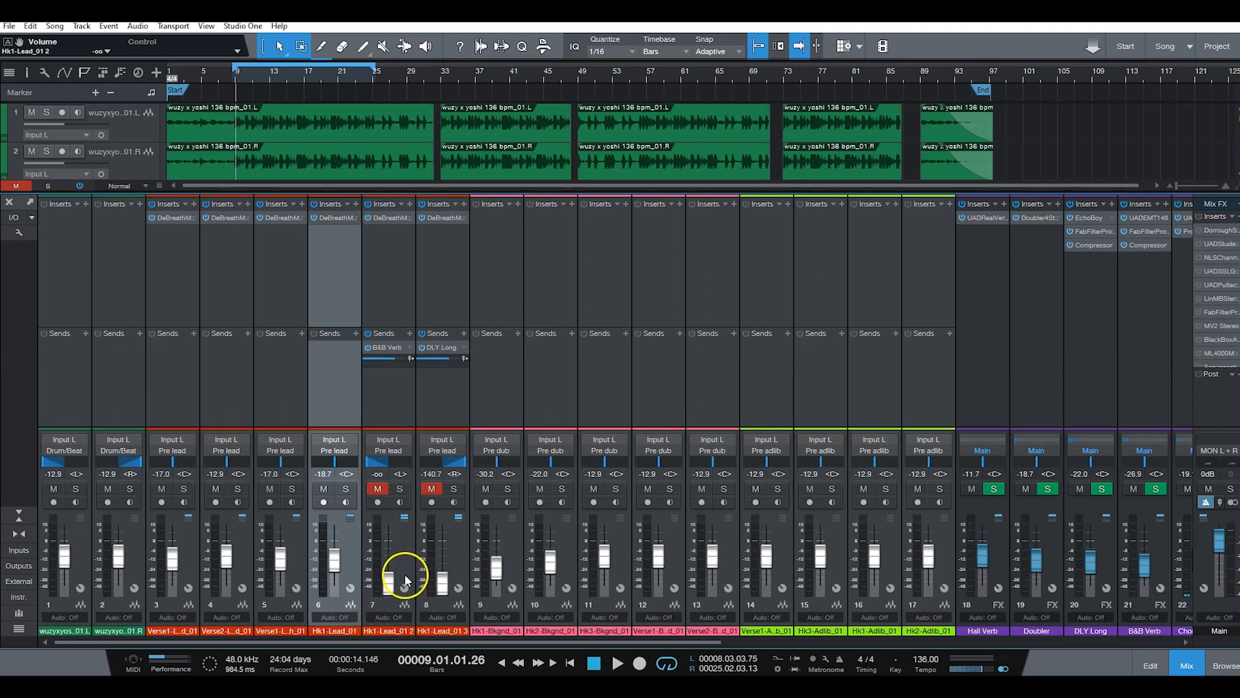
Step: Lower the Hk1-Lead_01 3 volume to -∞ and set Hk1-Lead_01 2 to about -53.3 dB
click(399, 552)
click(456, 556)
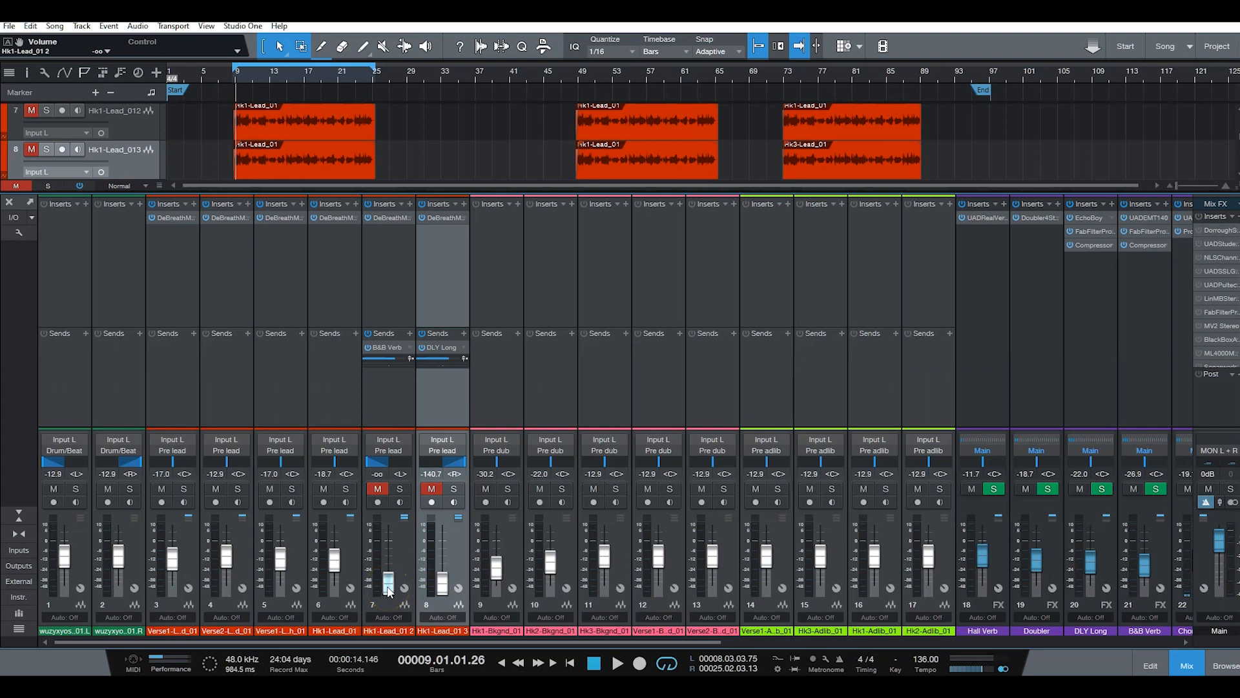
drag(443, 585, 439, 600)
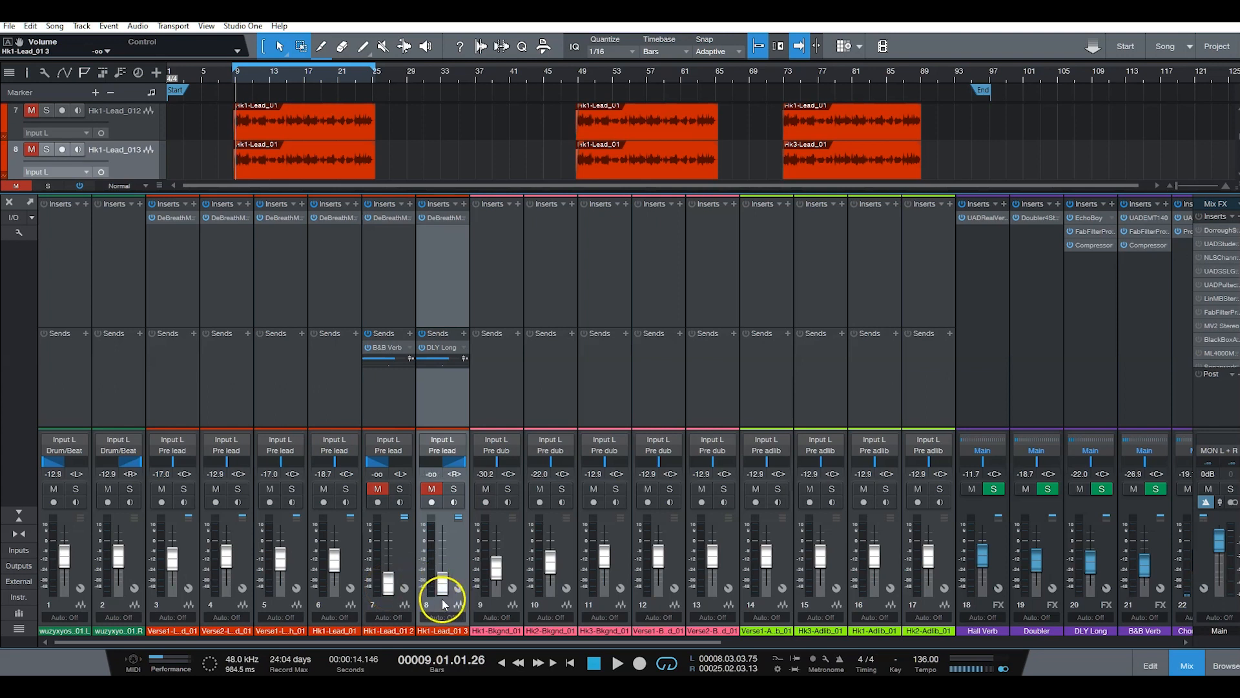
click(388, 584)
drag(389, 586, 390, 581)
click(459, 566)
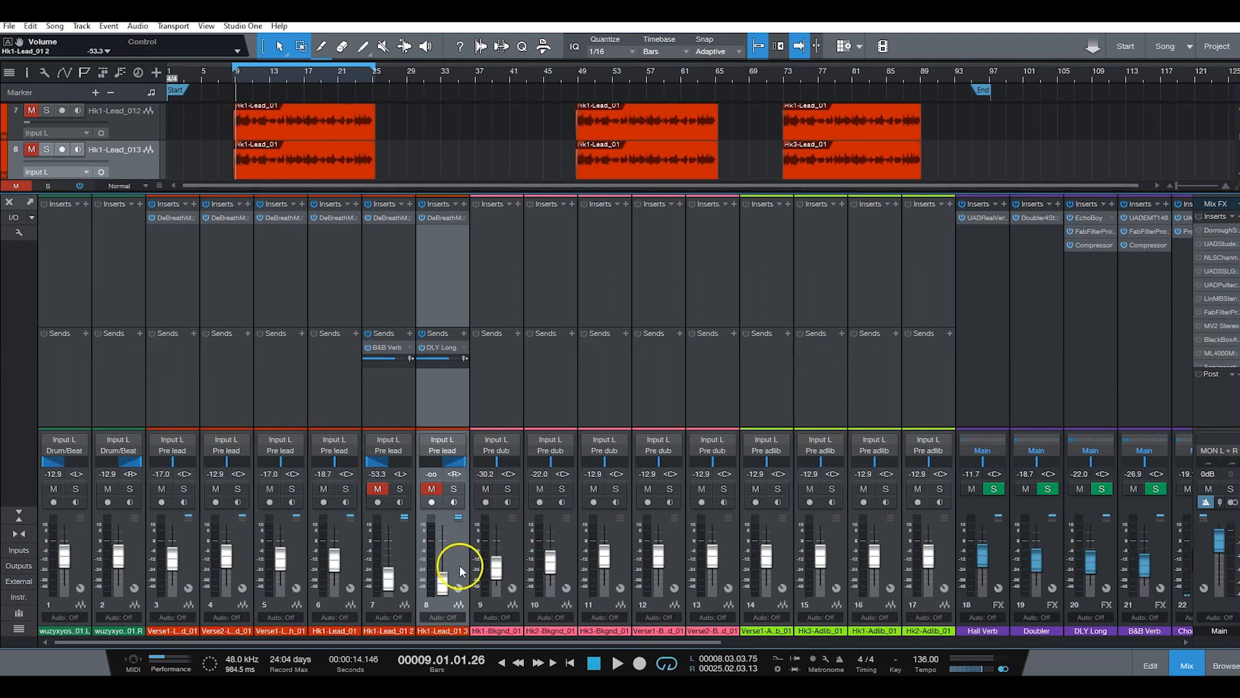
Step: Raise the Hk1-Lead_01 2 volume to about -34.2 dB and Hk1-Lead_01 3 to about -45.6 dB
click(406, 572)
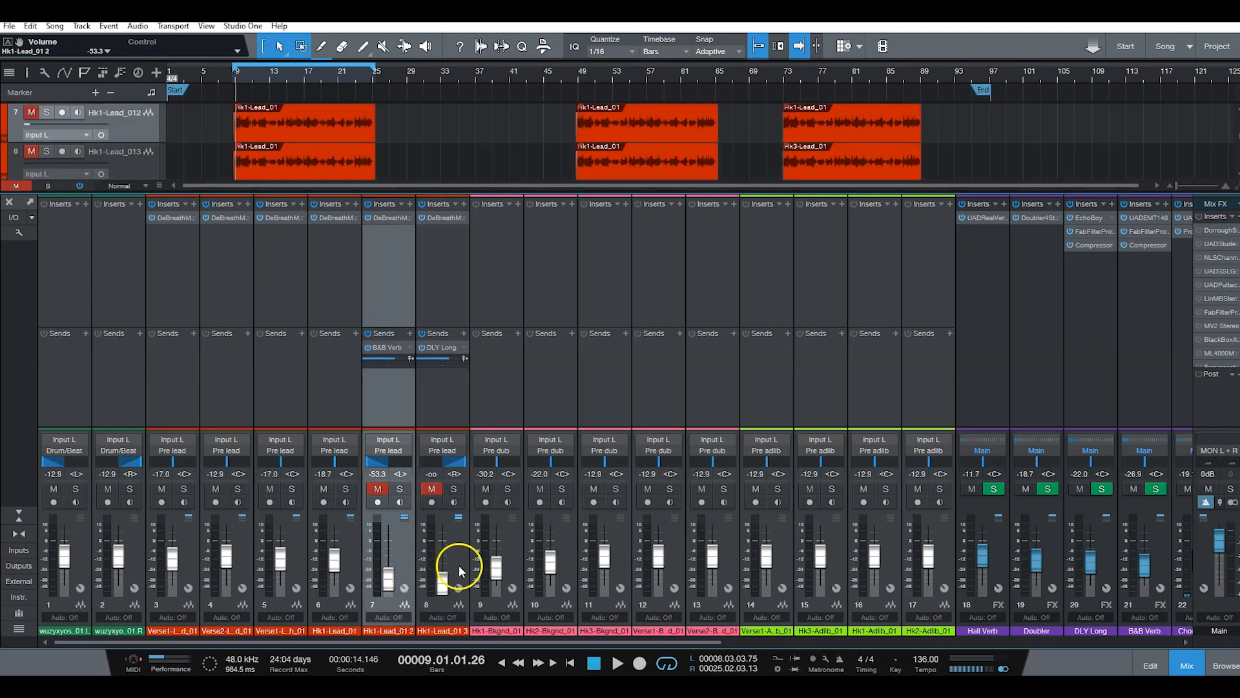
shift+click(427, 575)
mouse_move(388, 580)
mouse_down()
mouse_move(390, 568)
mouse_move(392, 579)
mouse_up()
click(461, 575)
ctrl+click(395, 576)
drag(388, 581, 444, 573)
click(450, 559)
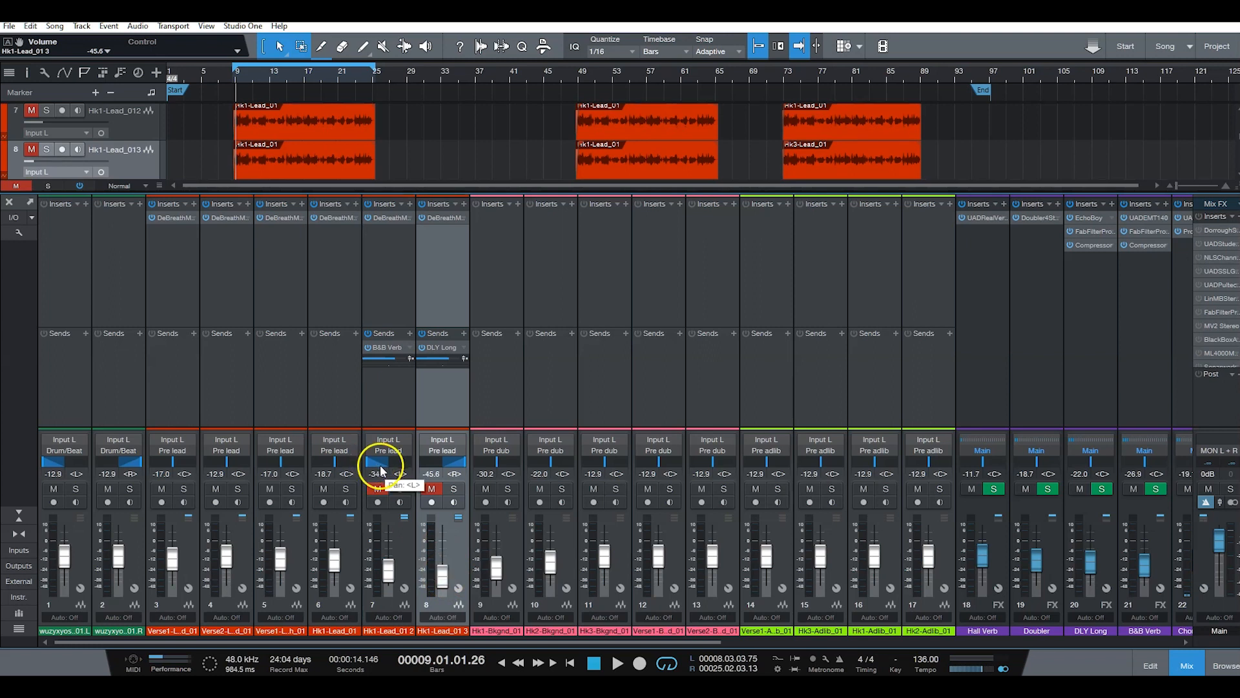
Step: Unmute the Hk1-Lead_01 2 and Hk1-Lead_01 3 channels and start playing the hook
click(431, 489)
click(389, 486)
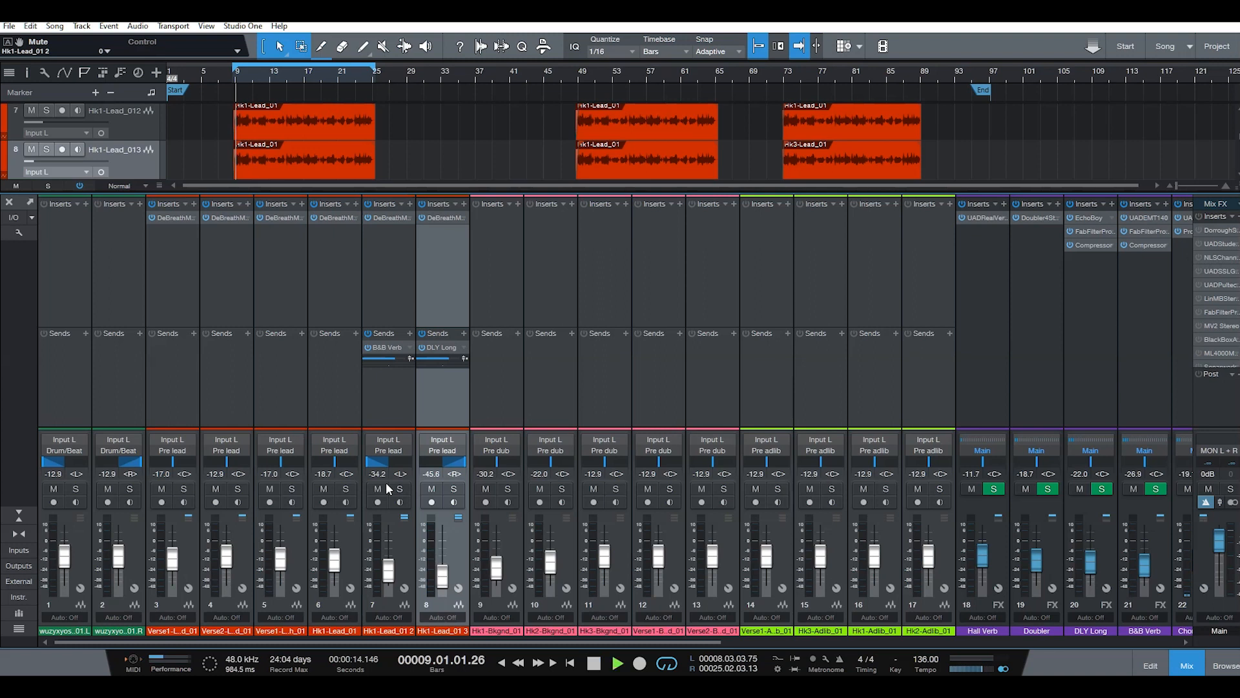
key(space)
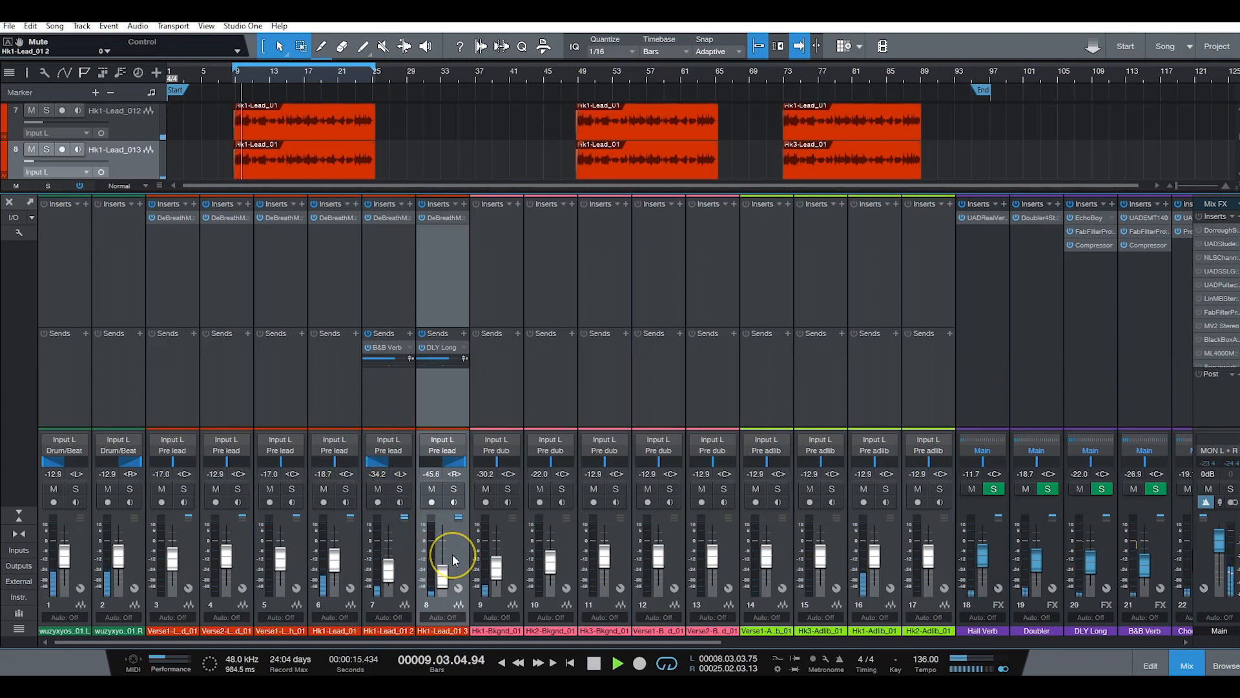
Step: Select both doubled leads and adjust their volumes together during playback, ending at about -30.3 dB for Hk1-Lead_01 2 and -41.8 dB for Hk1-Lead_01 3
shift+click(410, 564)
drag(388, 572, 393, 559)
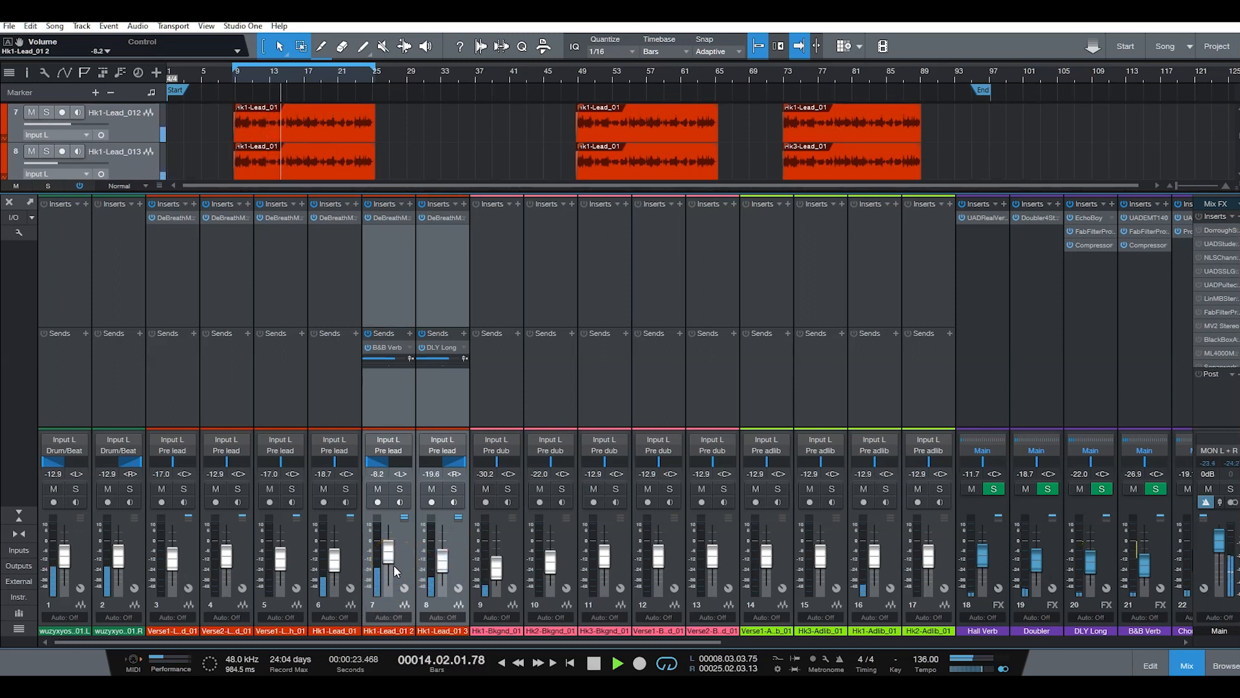
mouse_move(392, 560)
mouse_down()
mouse_move(391, 543)
mouse_move(392, 554)
mouse_up()
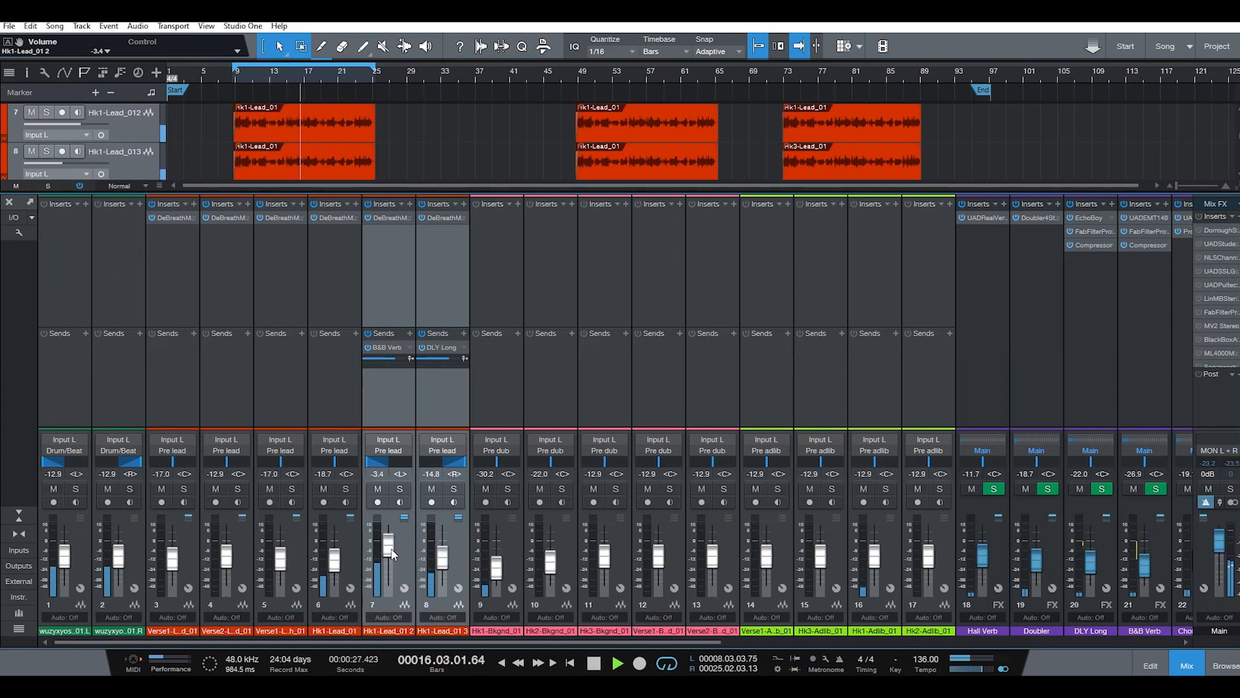
drag(392, 553, 392, 576)
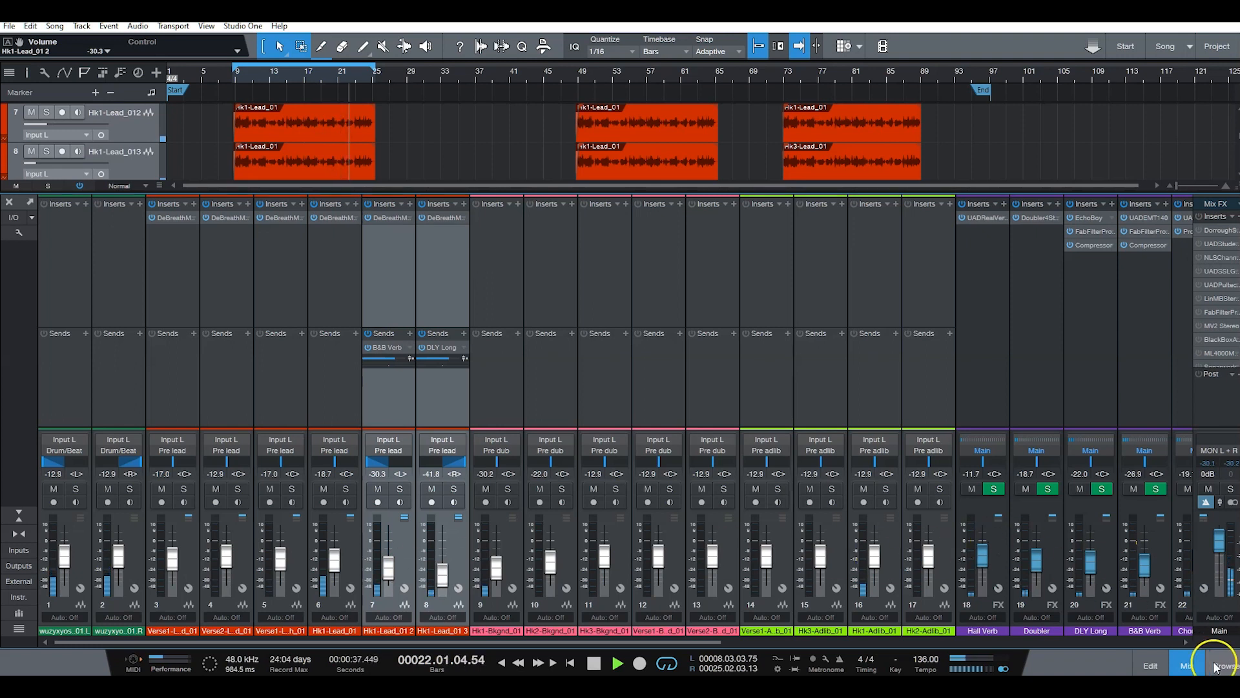
Step: Stop playback at the hook's start and mute both selected doubled lead channels
click(1188, 660)
click(1188, 660)
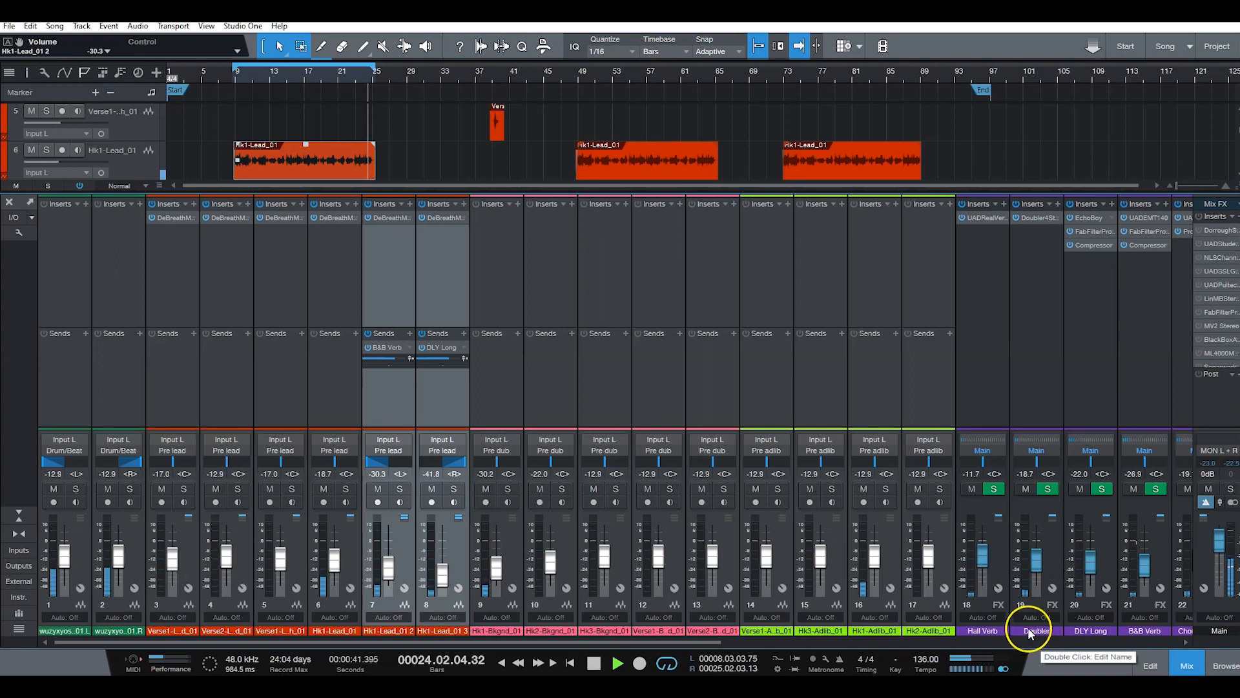
key(space)
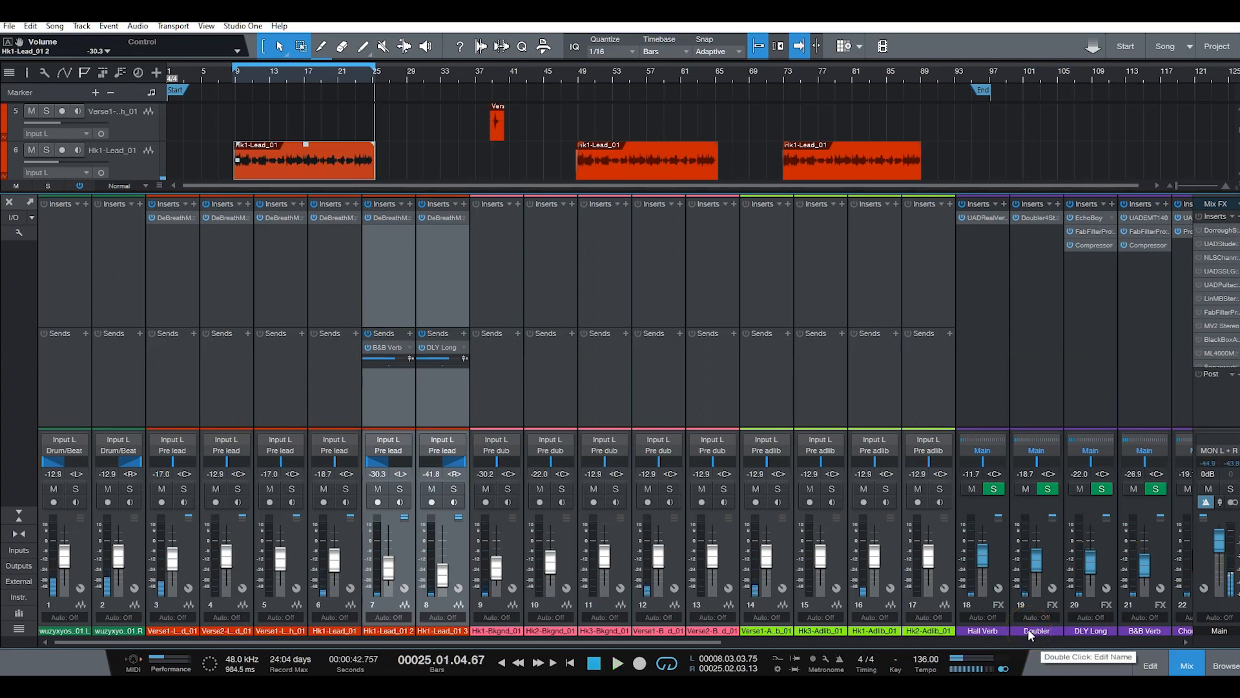
key(KP_0)
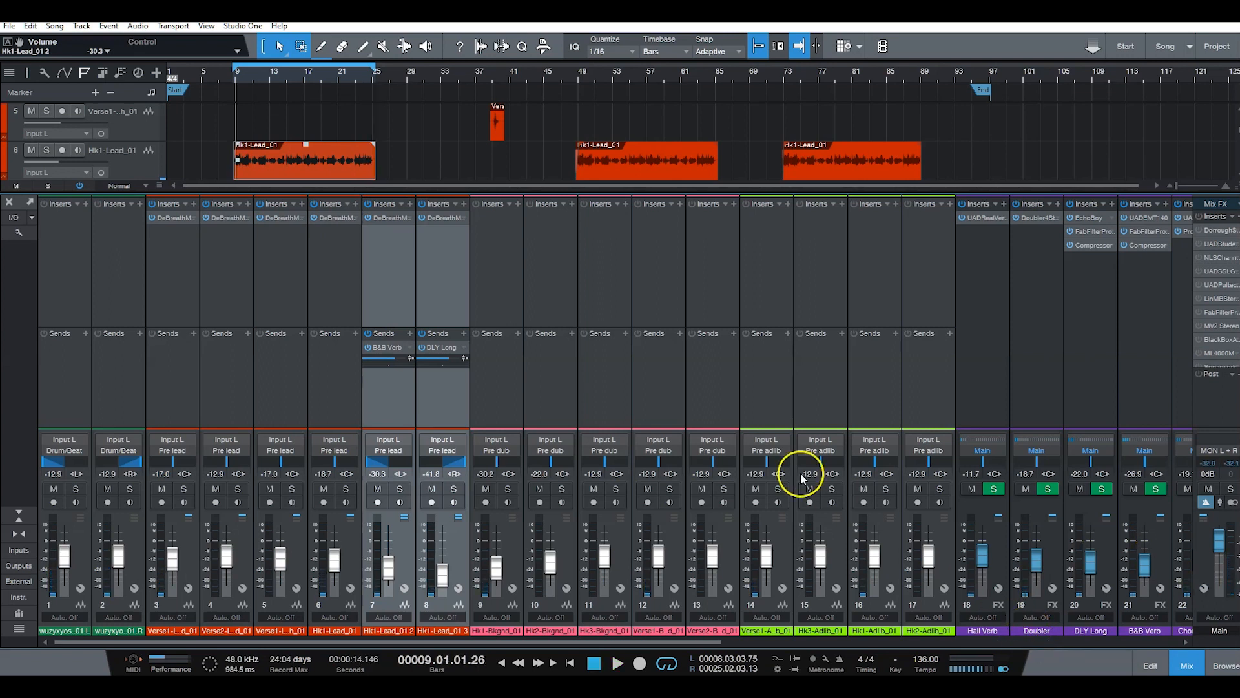
click(378, 489)
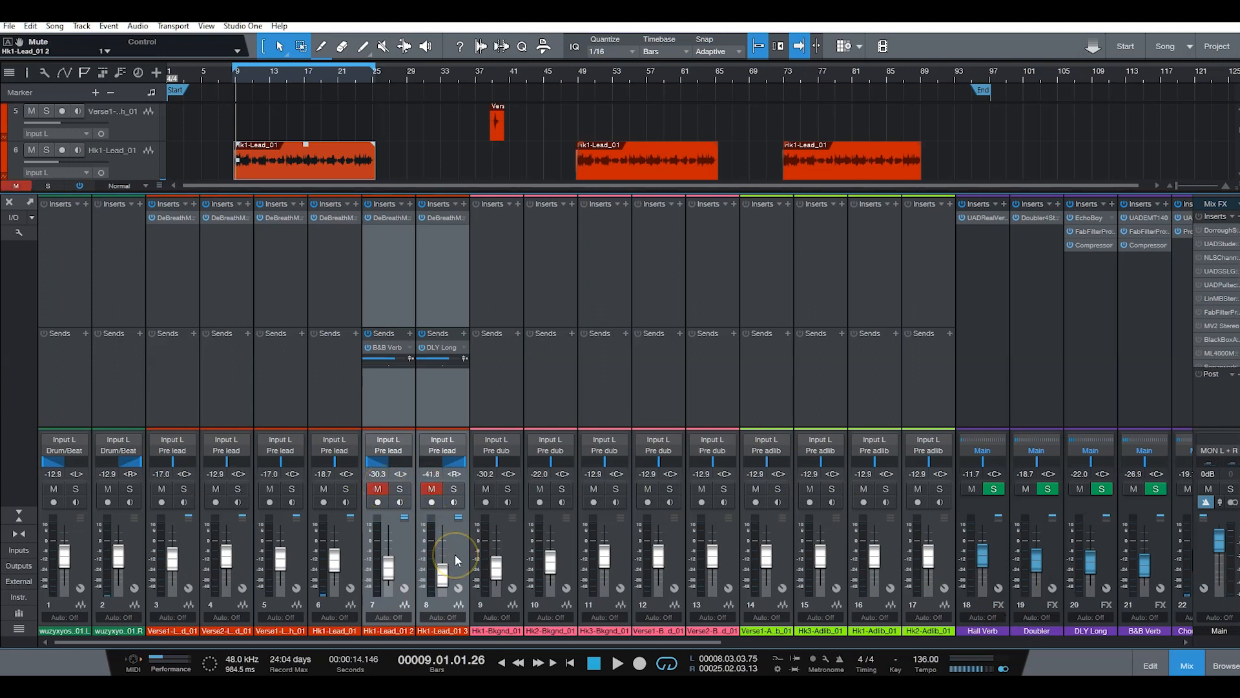
Step: Set the volume of Hk1-Lead_01 3 alone to about -35.1 dB
click(443, 572)
drag(441, 575, 444, 573)
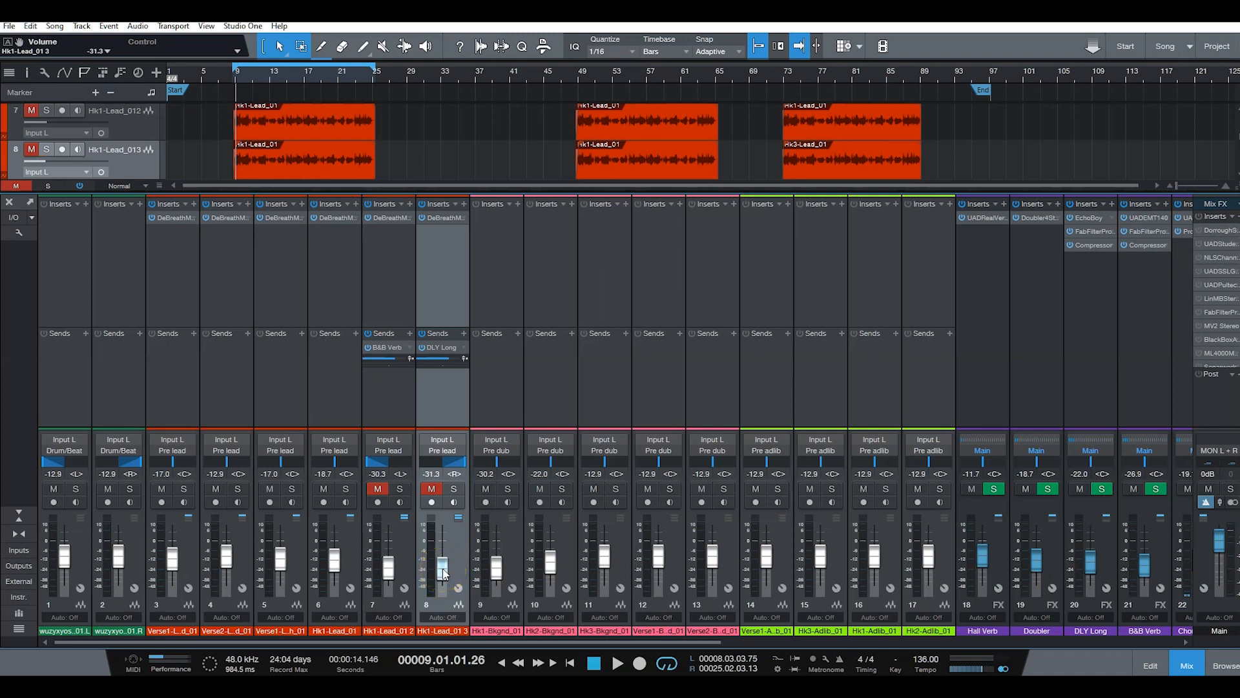
drag(444, 574, 444, 576)
Step: Play the hook while unmuting Hk1-Lead_01 2 and Hk1-Lead_01 3 in turn, briefly mute the main Hk1-Lead_01 to compare, and stop
key(space)
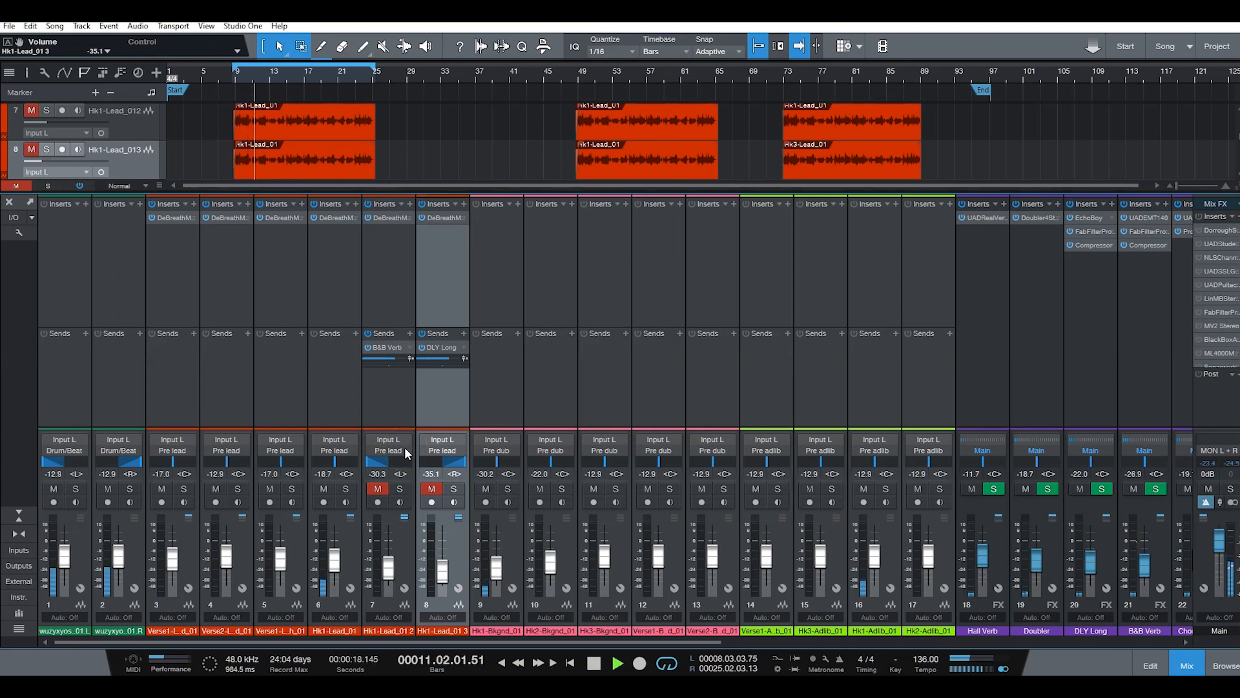
click(378, 489)
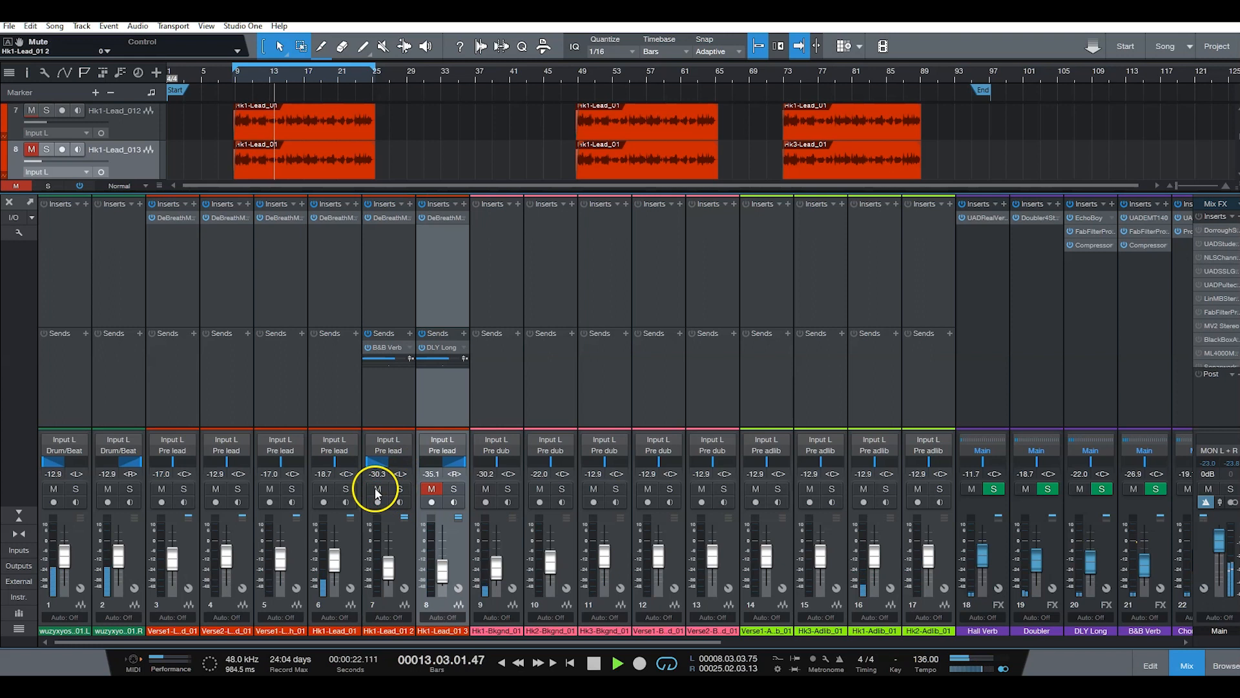
click(436, 489)
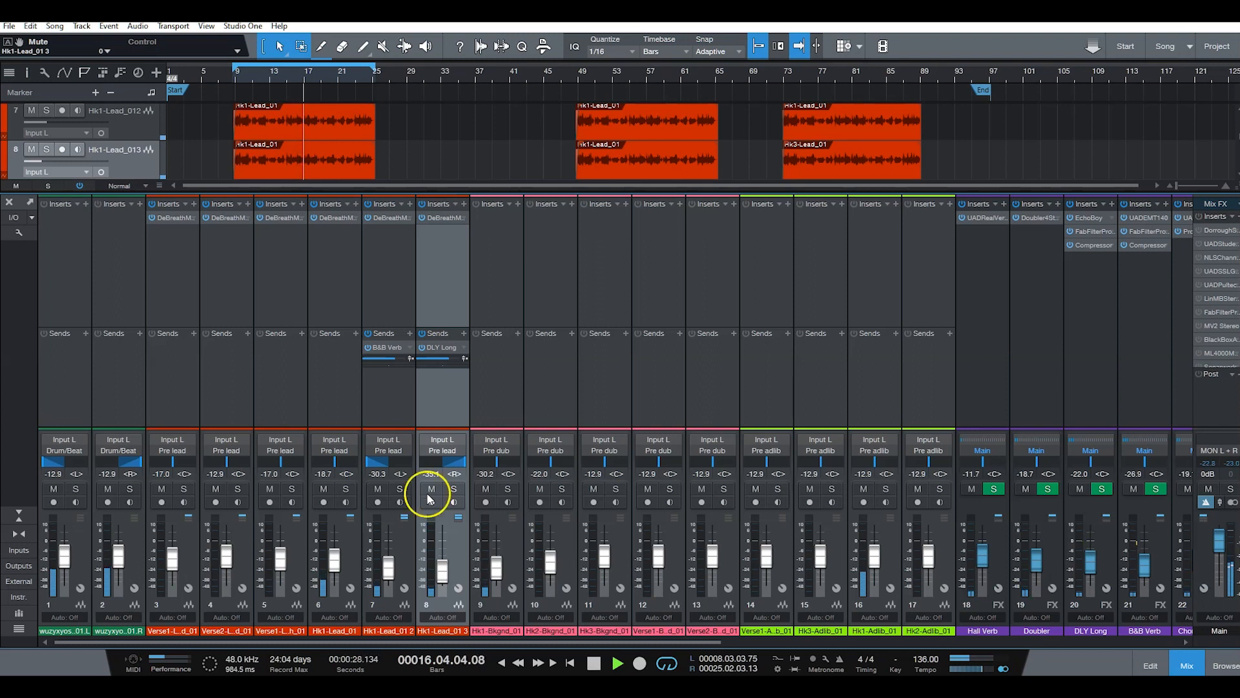
click(324, 489)
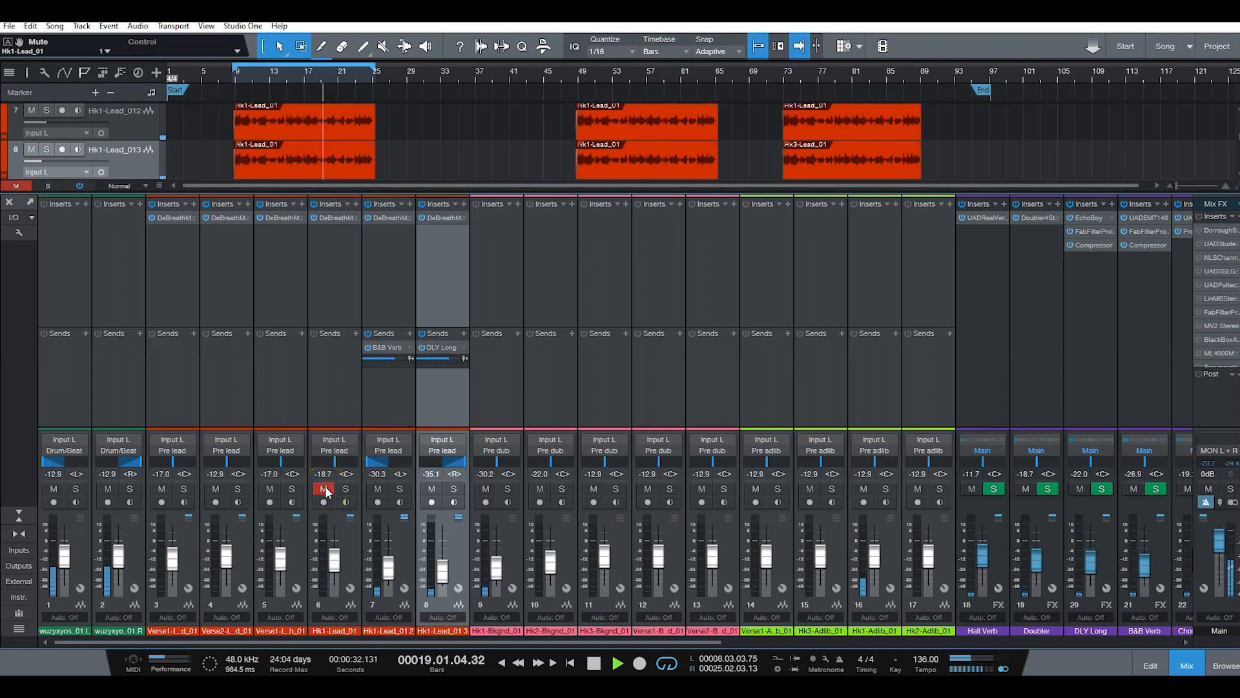
click(324, 489)
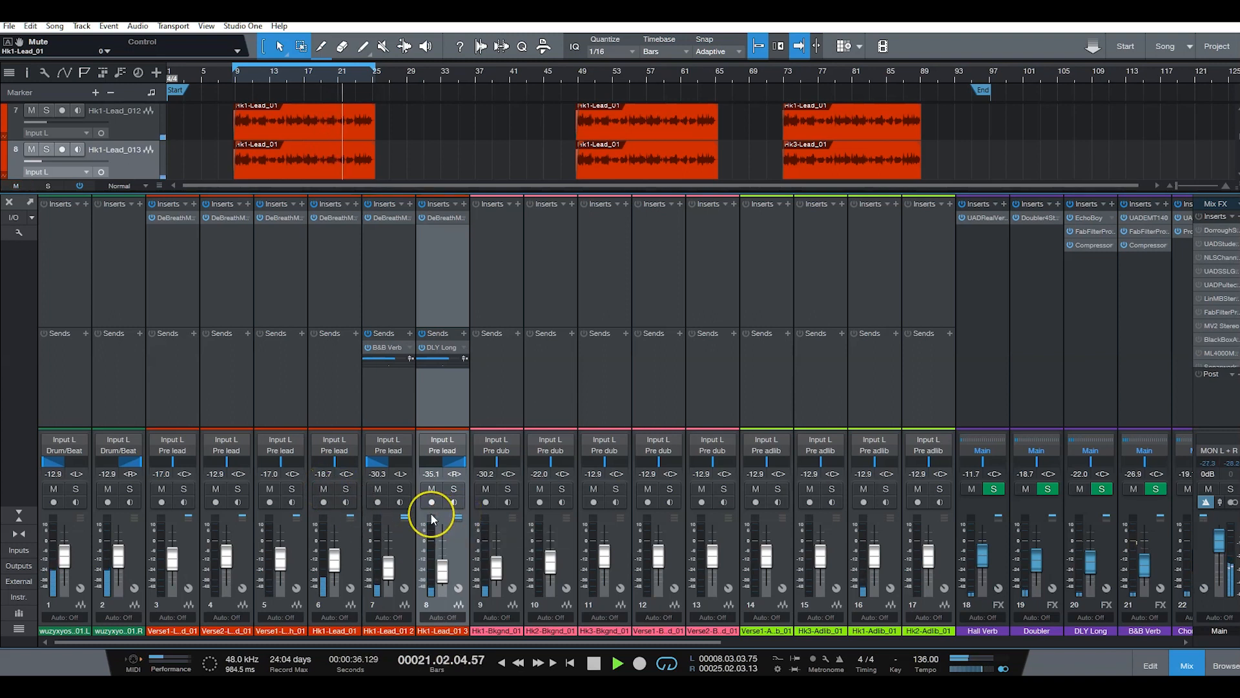
key(space)
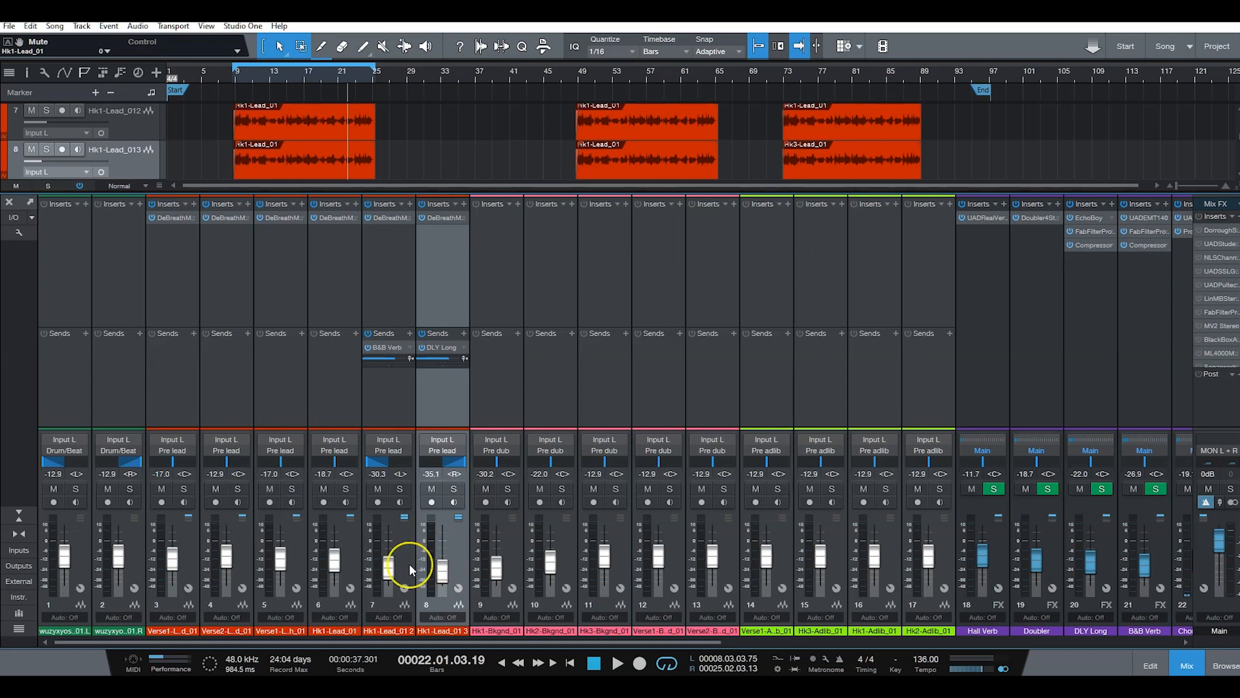
Step: Raise both doubled leads together to about -29.4 dB and -34.2 dB, and mute them with playback returned to the hook's start
click(388, 570)
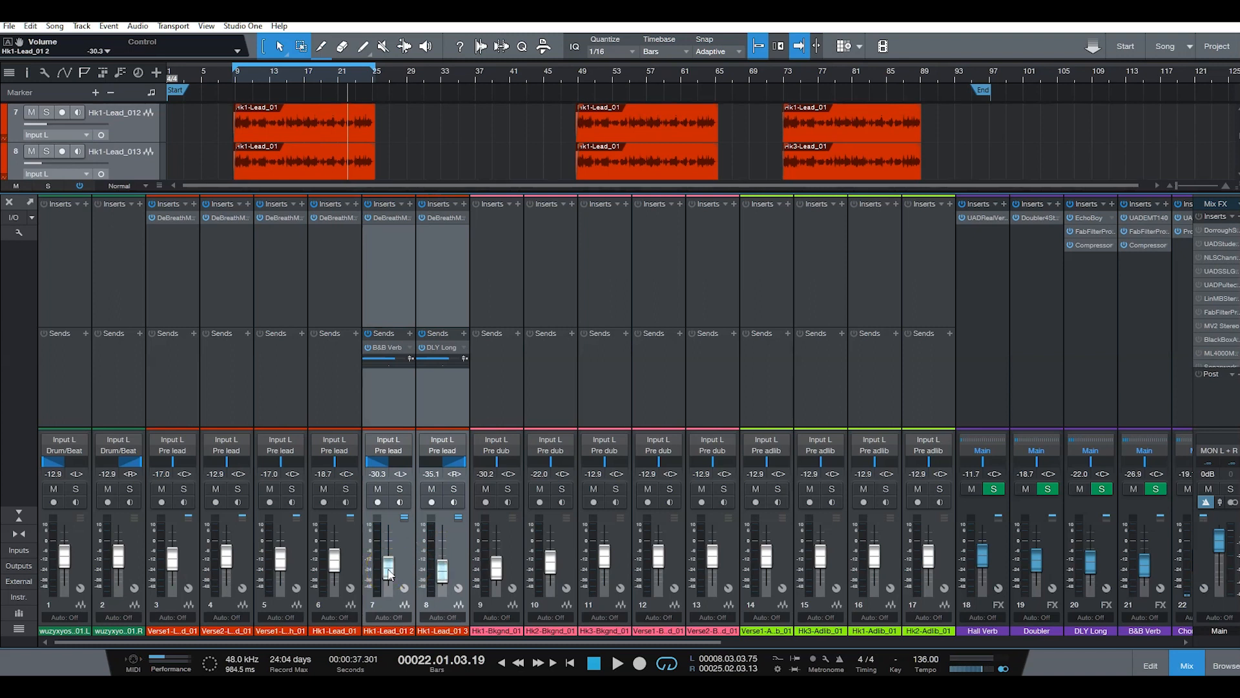
scroll(390, 573, up, 3)
click(380, 490)
key(KP_0)
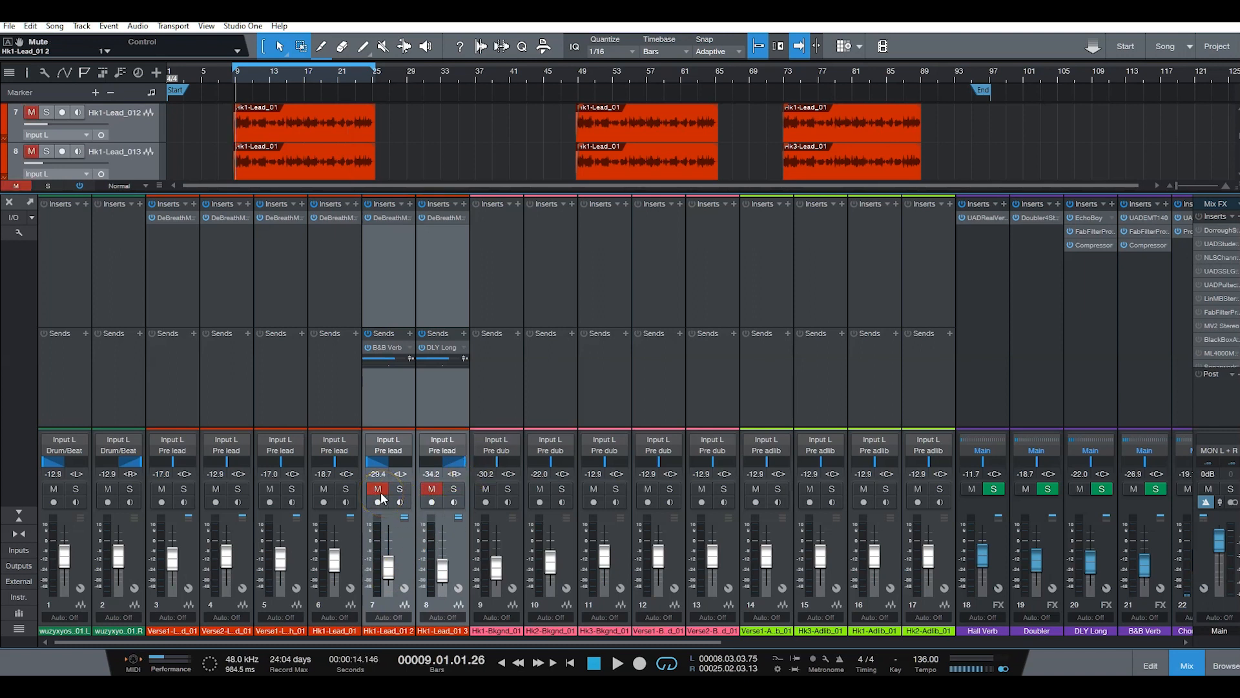
Step: Play the looped hook, compare it with both doubled leads muted and unmuted, and stop with them unmuted
key(space)
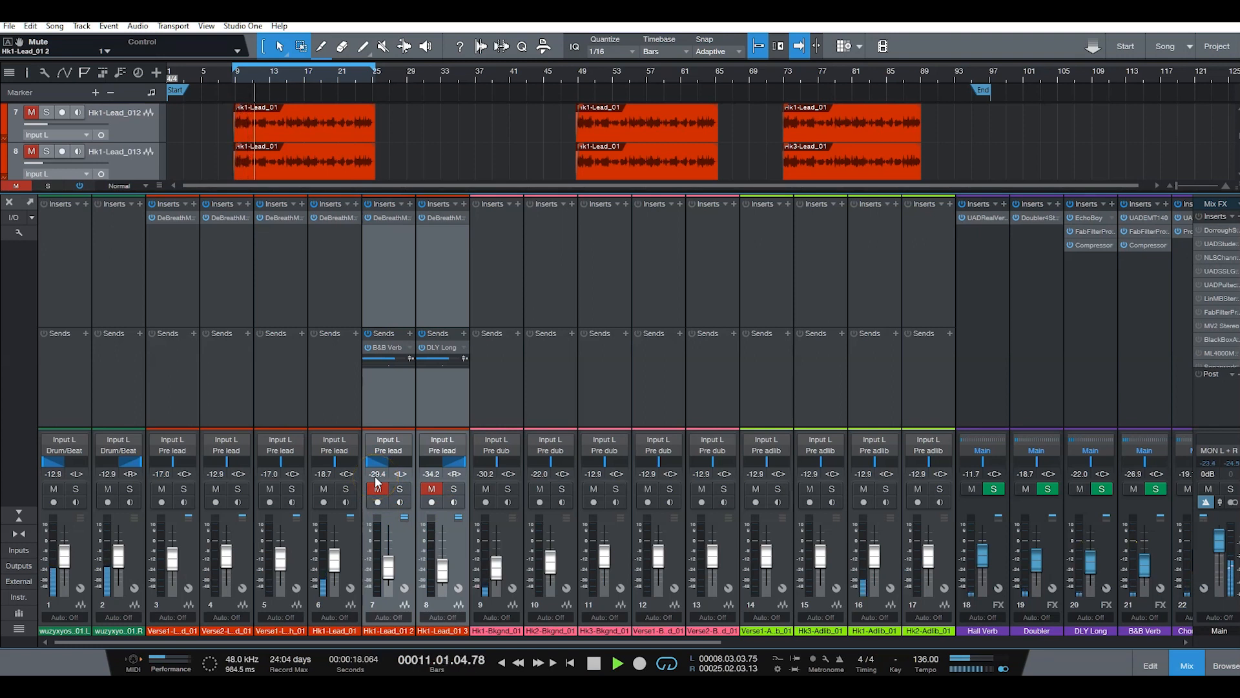
click(388, 489)
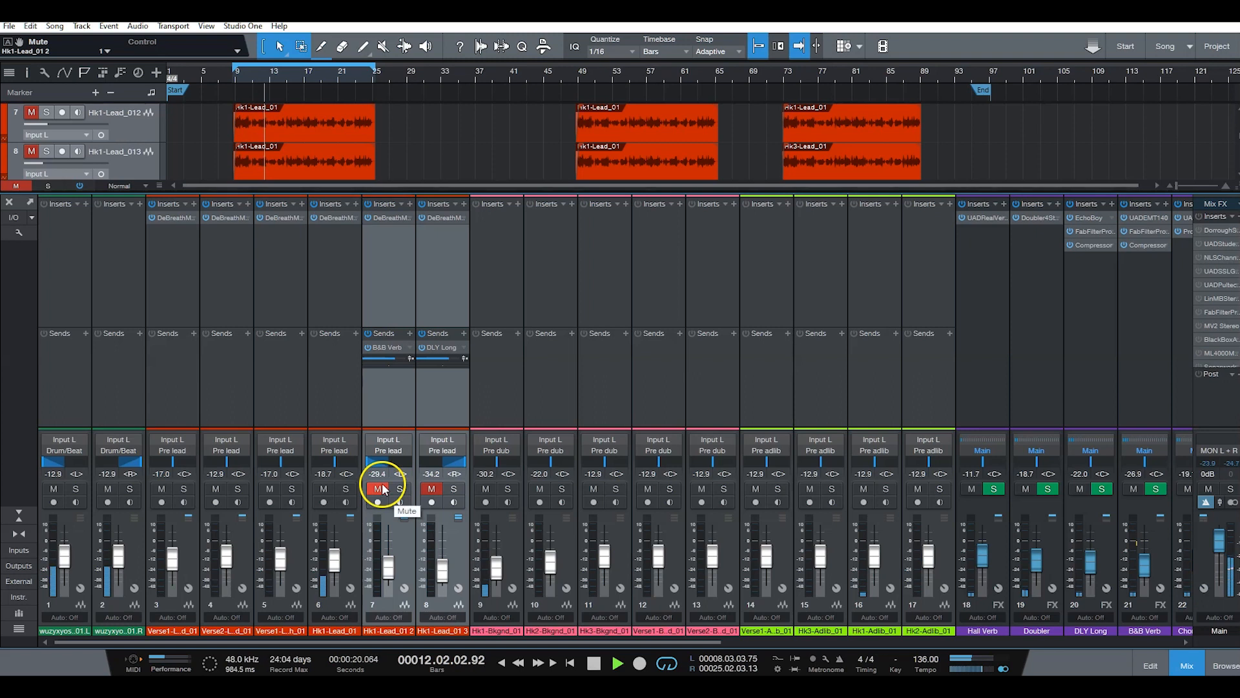
click(378, 490)
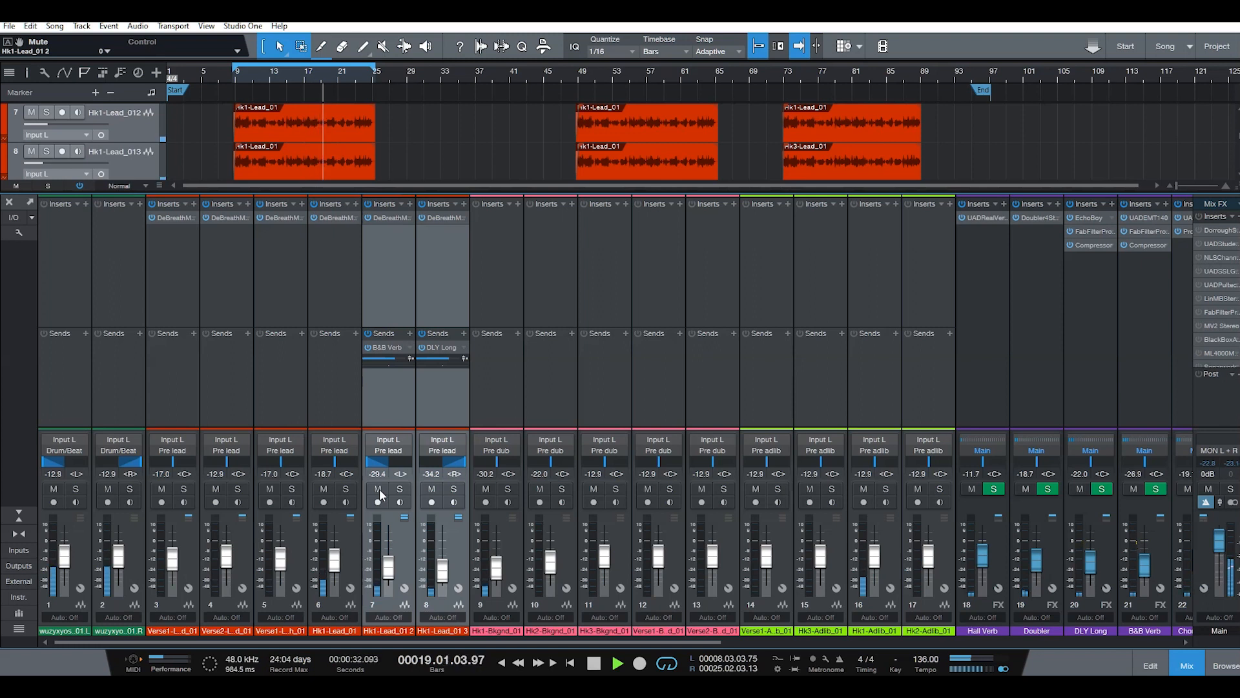
click(379, 488)
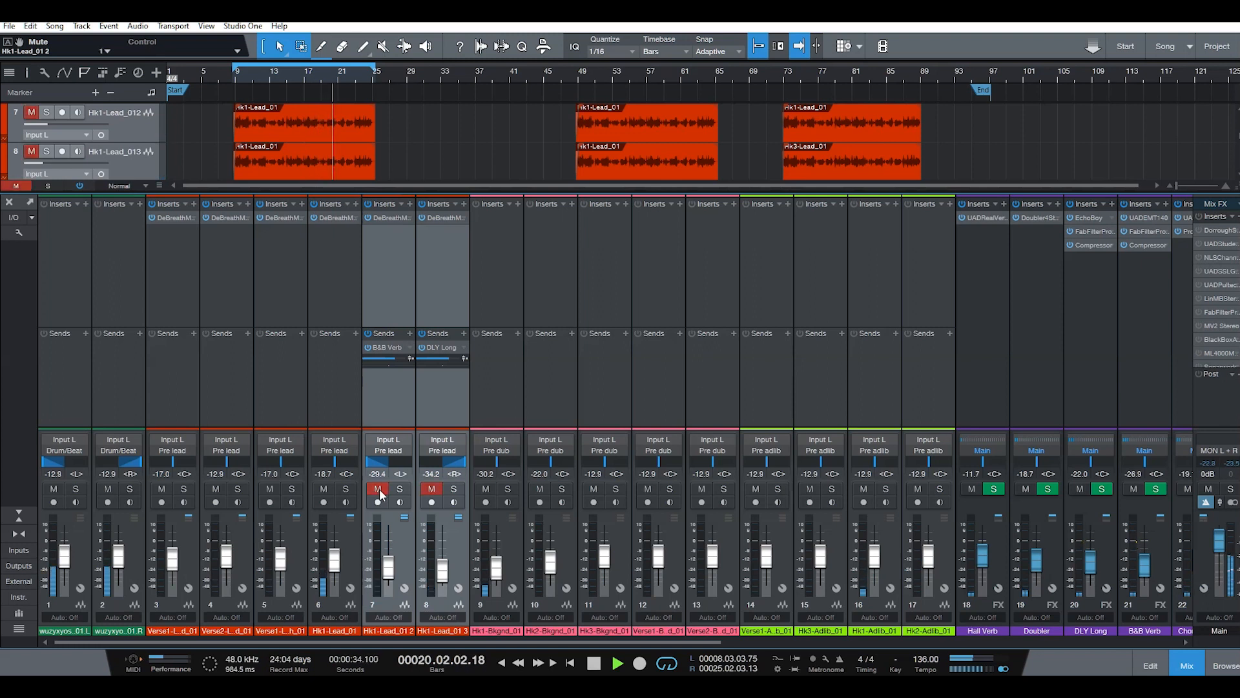
click(378, 488)
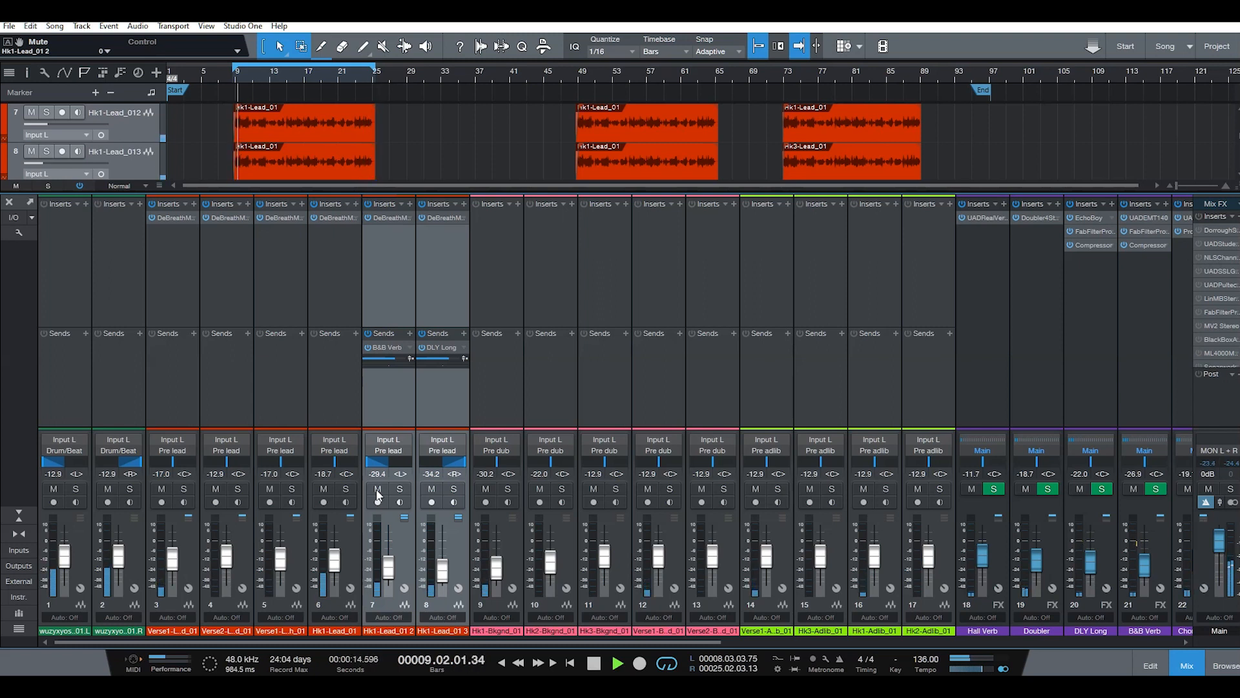
key(space)
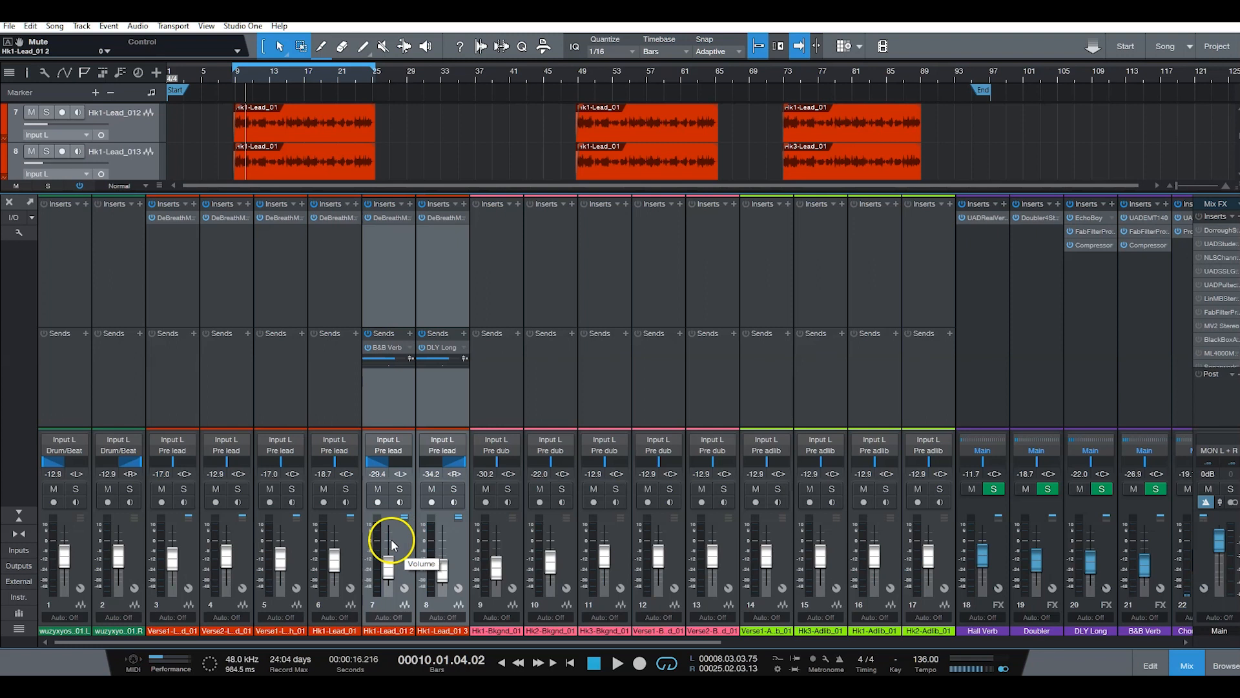
Step: Mute both doubled leads, resume the hook from bar 10, toggle their mute during playback to compare, and stop near bar 24 with both unmuted
click(382, 490)
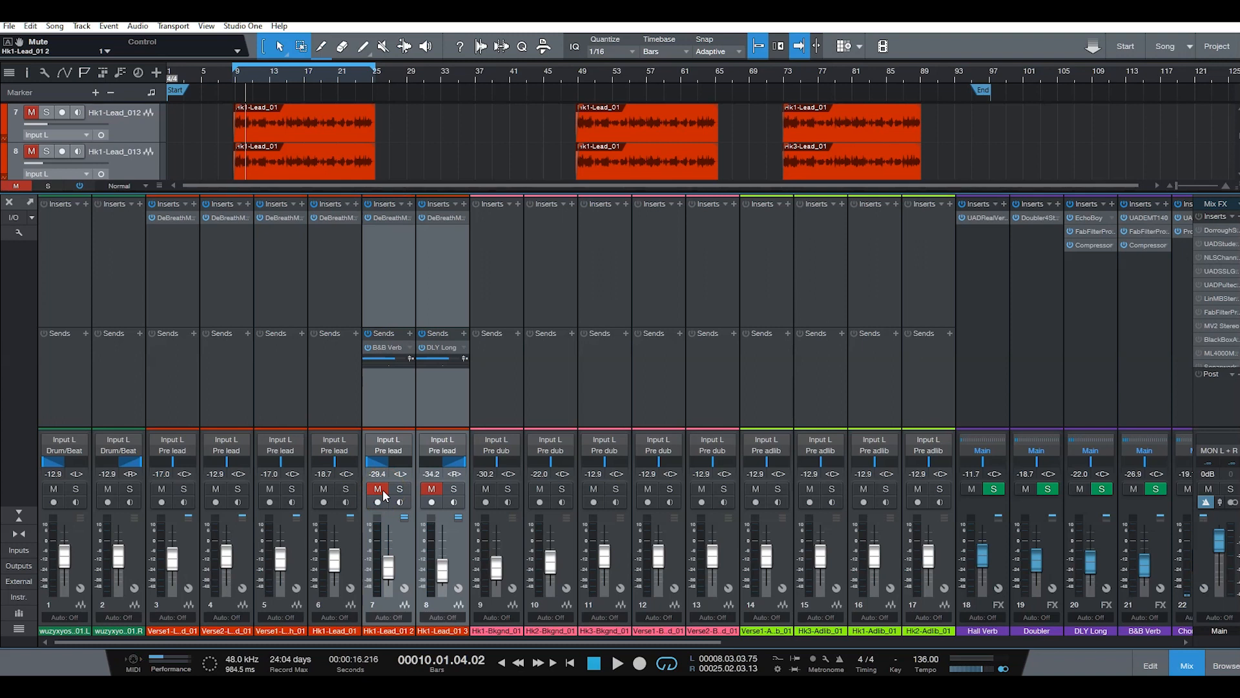
key(space)
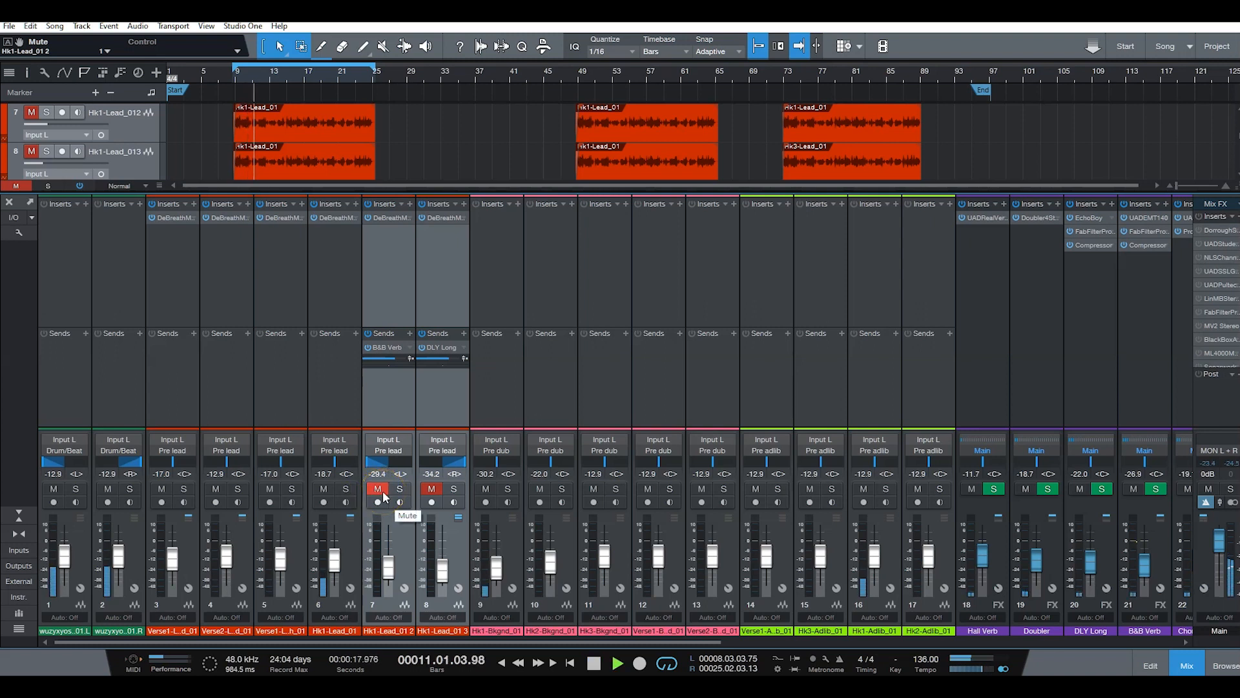
click(400, 489)
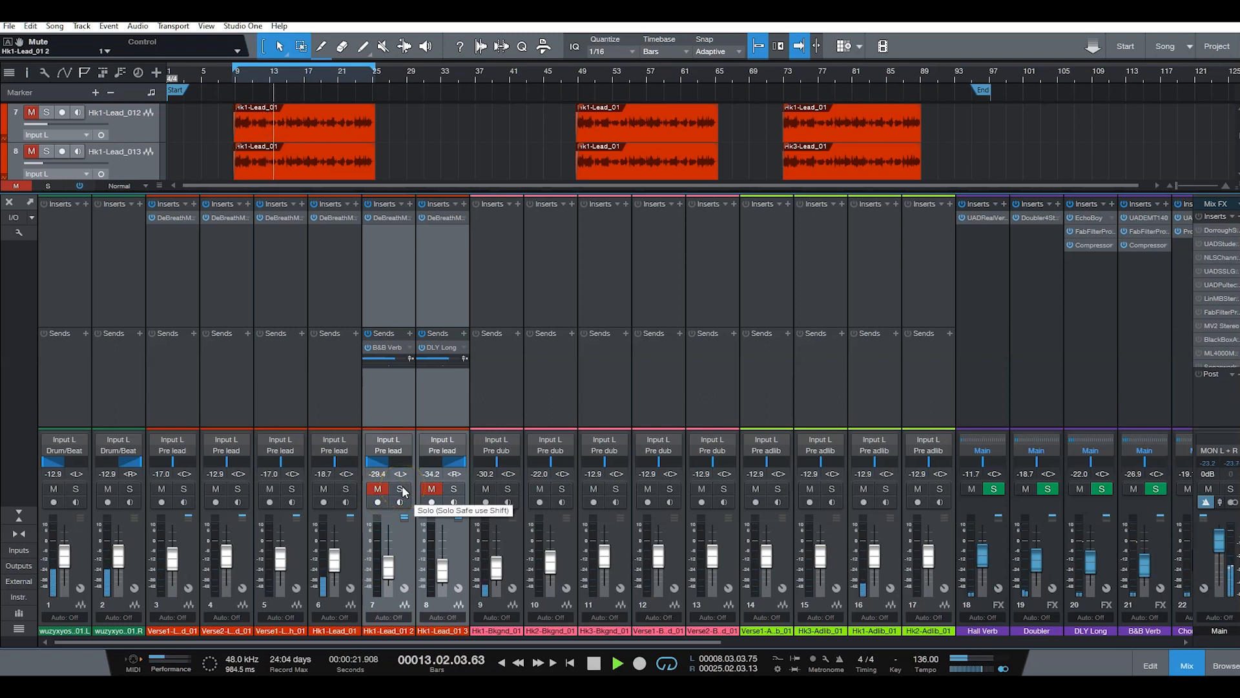
click(402, 490)
click(401, 490)
click(378, 489)
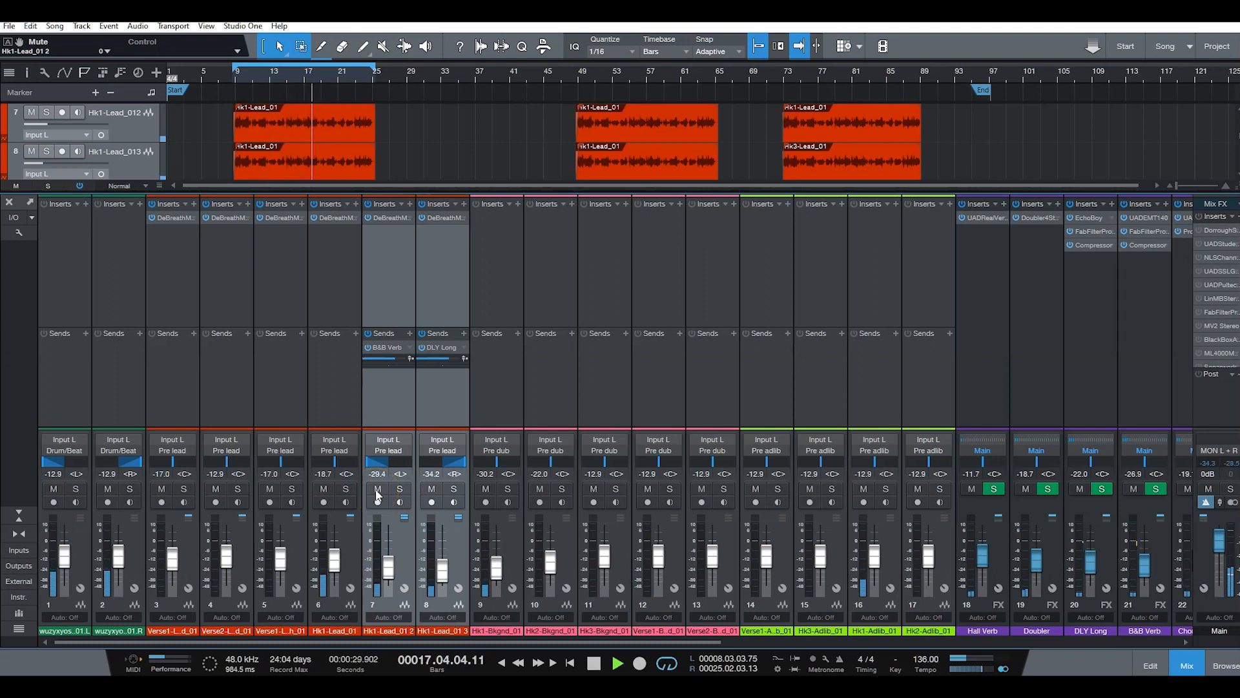
click(378, 490)
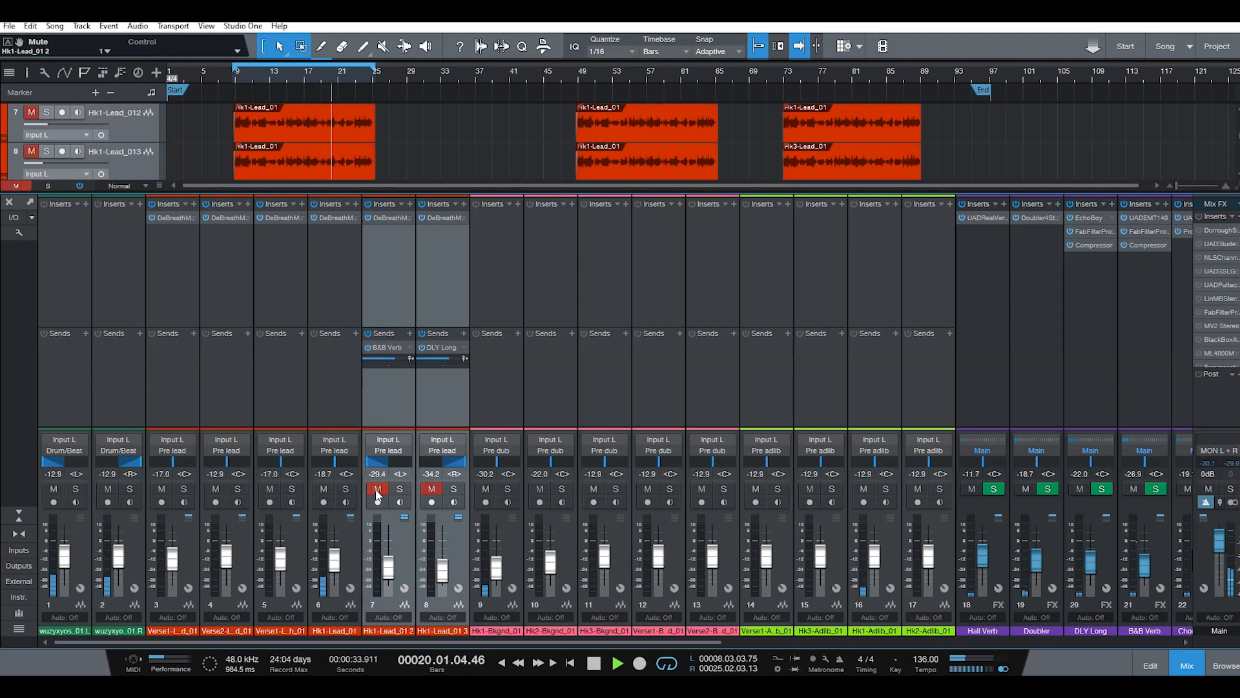
click(378, 490)
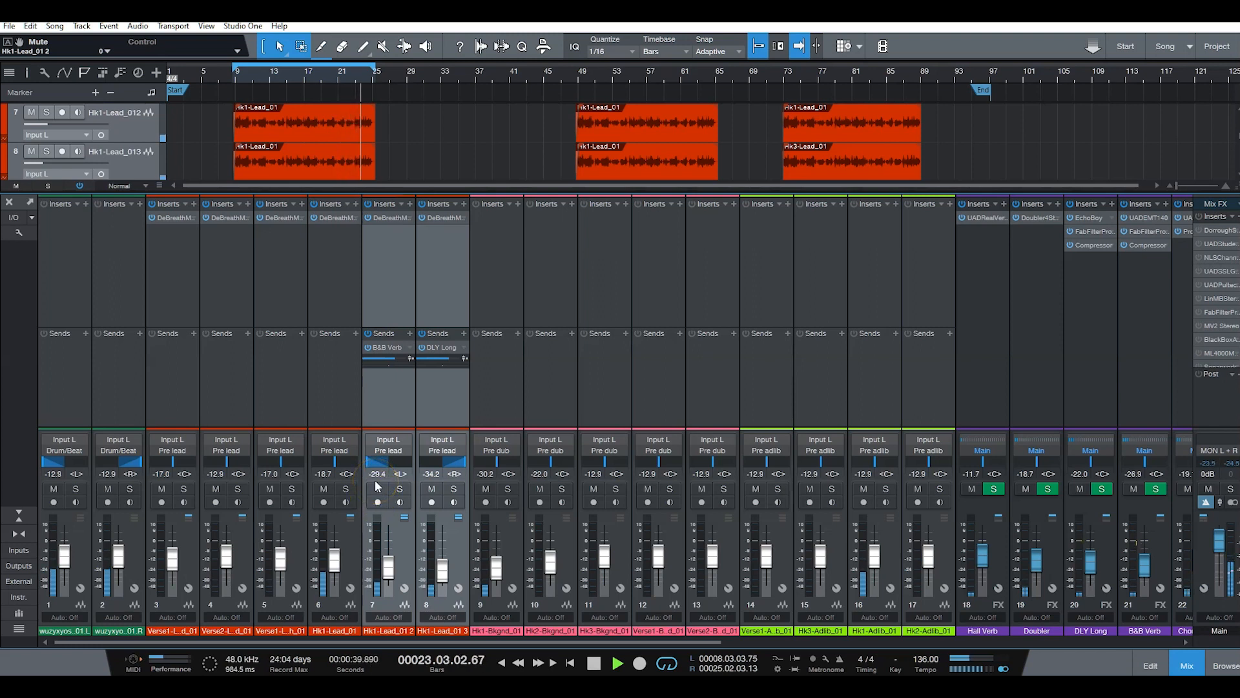
key(space)
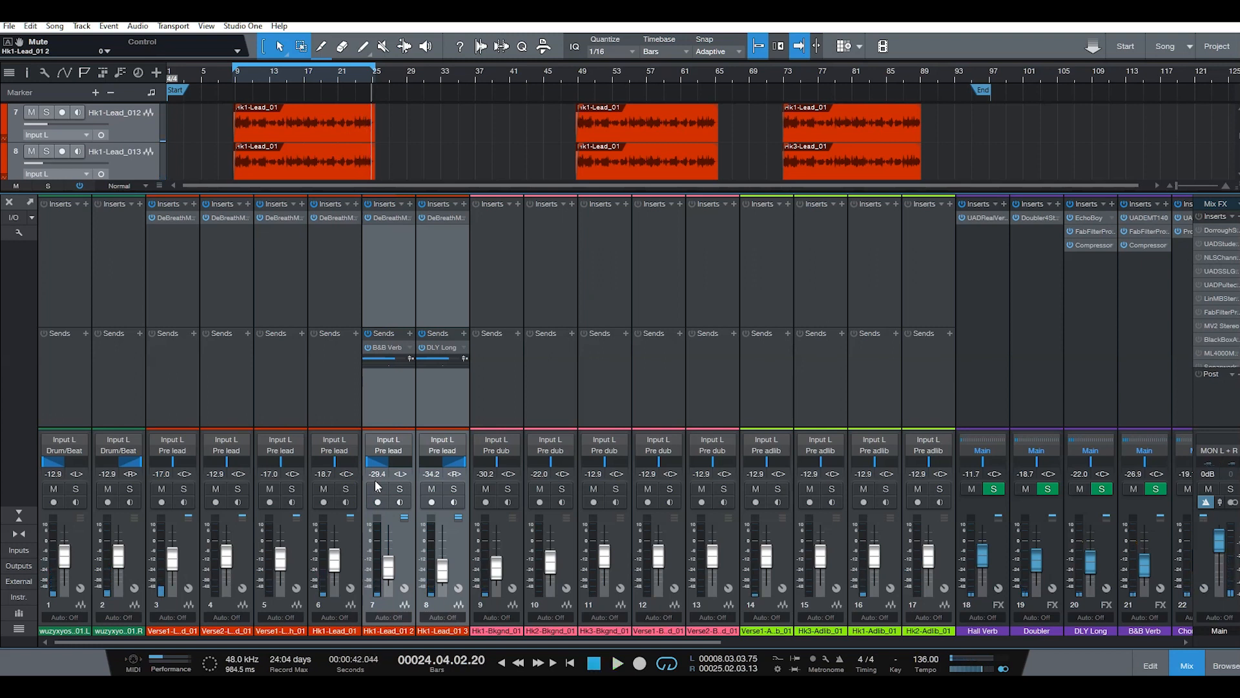